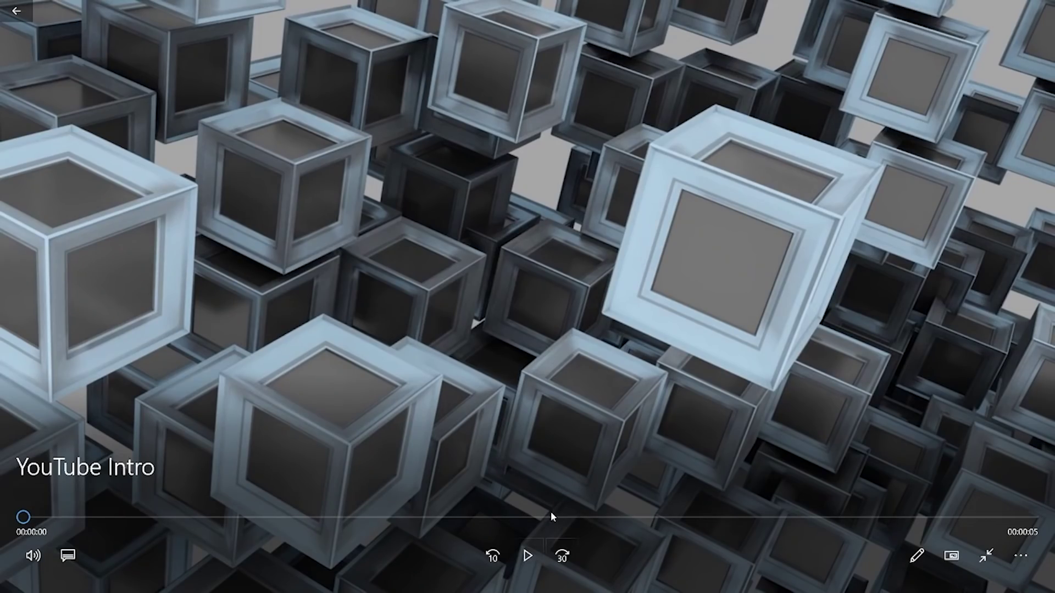
# Delete the title and subtitle placeholders so the first slide is completely blank
pyautogui.click(528, 557)
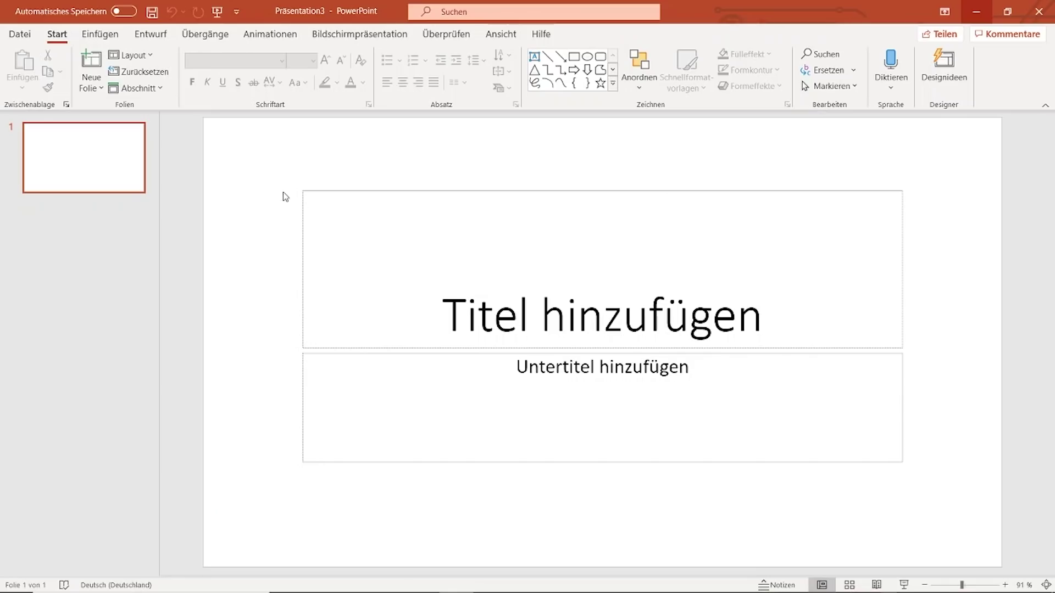
pyautogui.moveTo(273, 180)
pyautogui.mouseDown()
pyautogui.moveTo(799, 377)
pyautogui.moveTo(948, 487)
pyautogui.mouseUp()
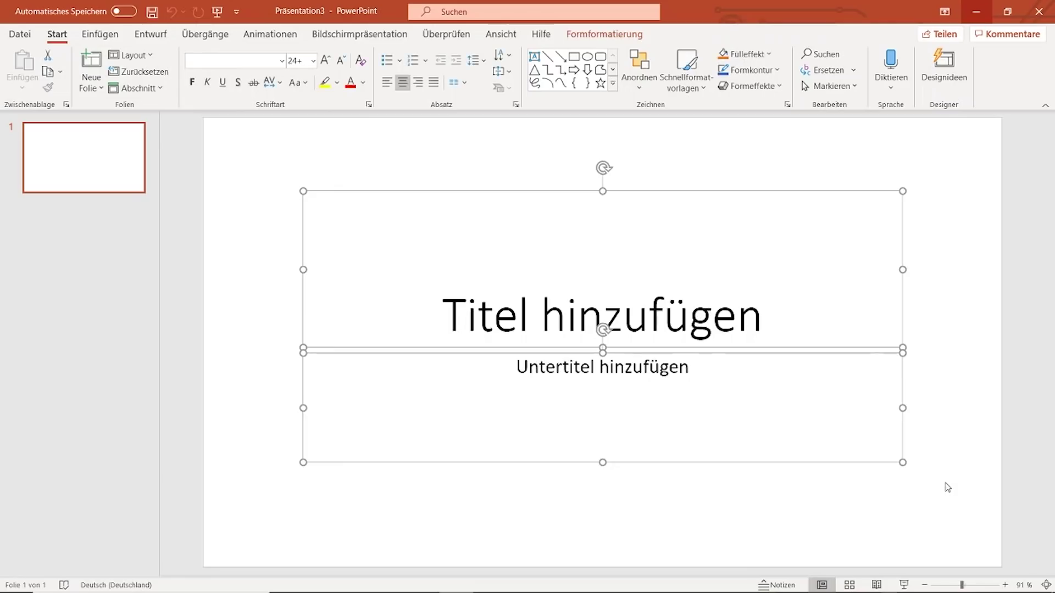
pyautogui.press('Delete')
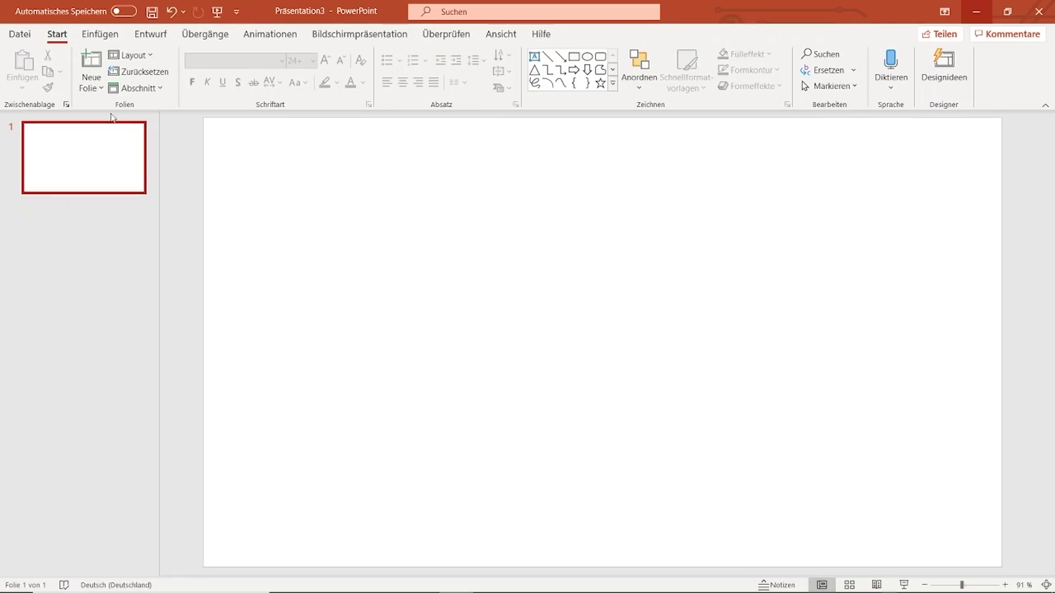
pyautogui.click(107, 36)
# Insert the cube-3525716 picture from this computer as a full-slide background and dismiss Design Ideas
pyautogui.click(224, 65)
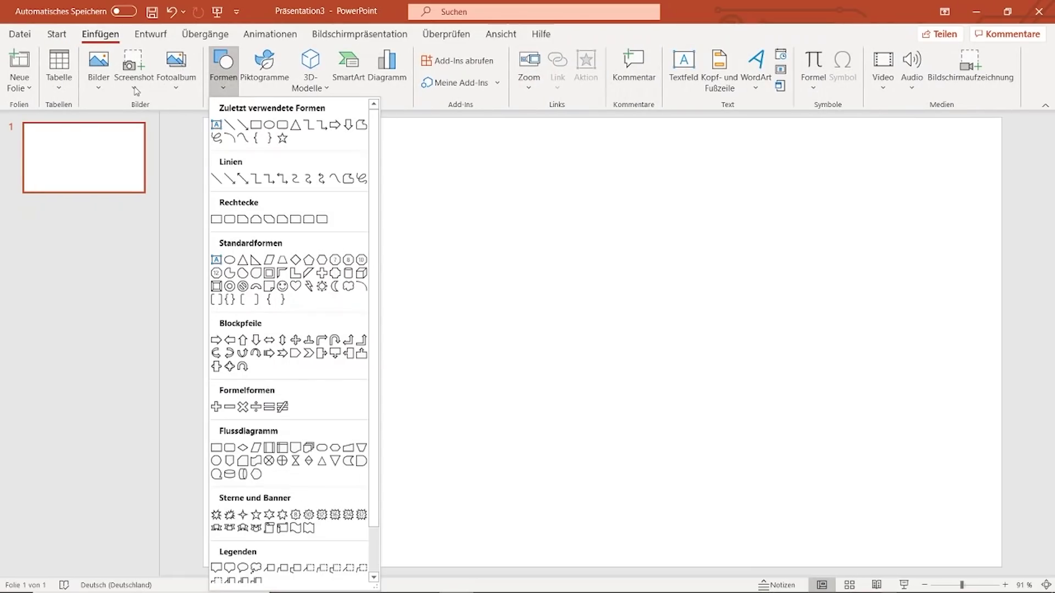
pyautogui.click(88, 74)
pyautogui.click(134, 129)
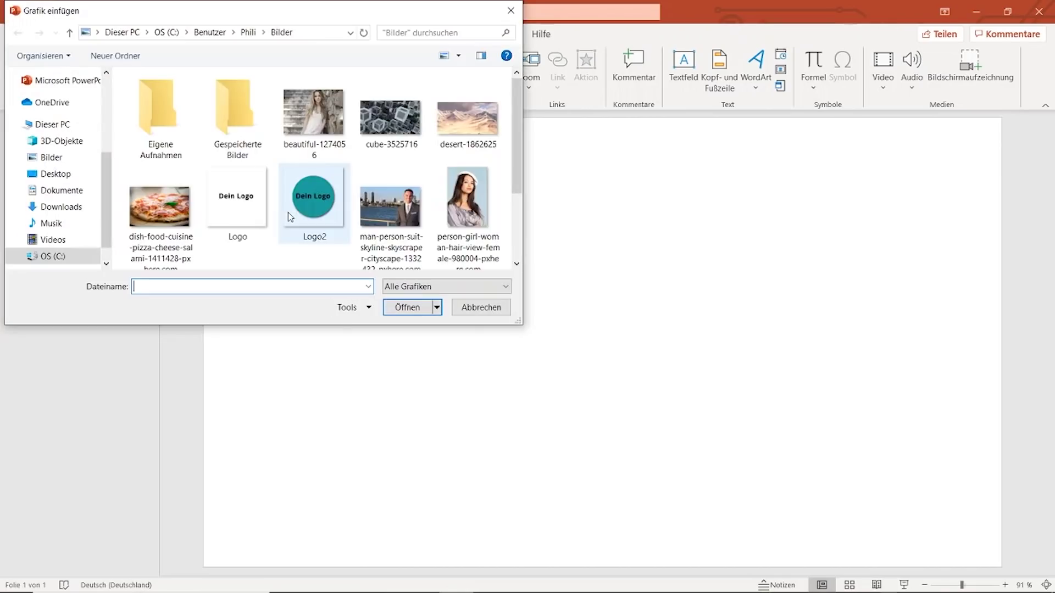
pyautogui.scroll(-2, 365, 206)
pyautogui.scroll(2, 378, 224)
pyautogui.moveTo(391, 215)
pyautogui.click(386, 134)
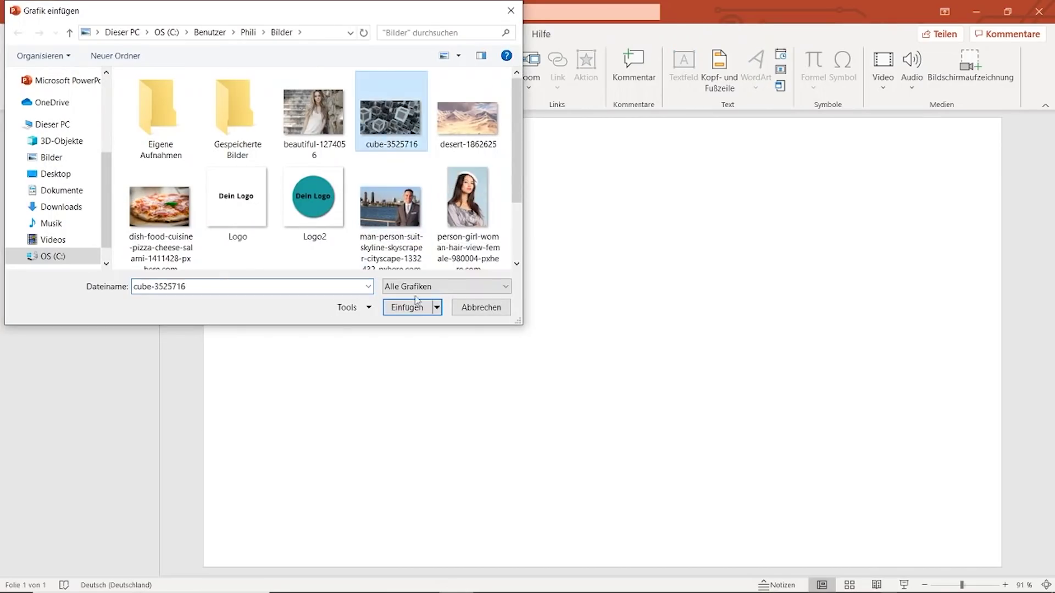
pyautogui.click(399, 309)
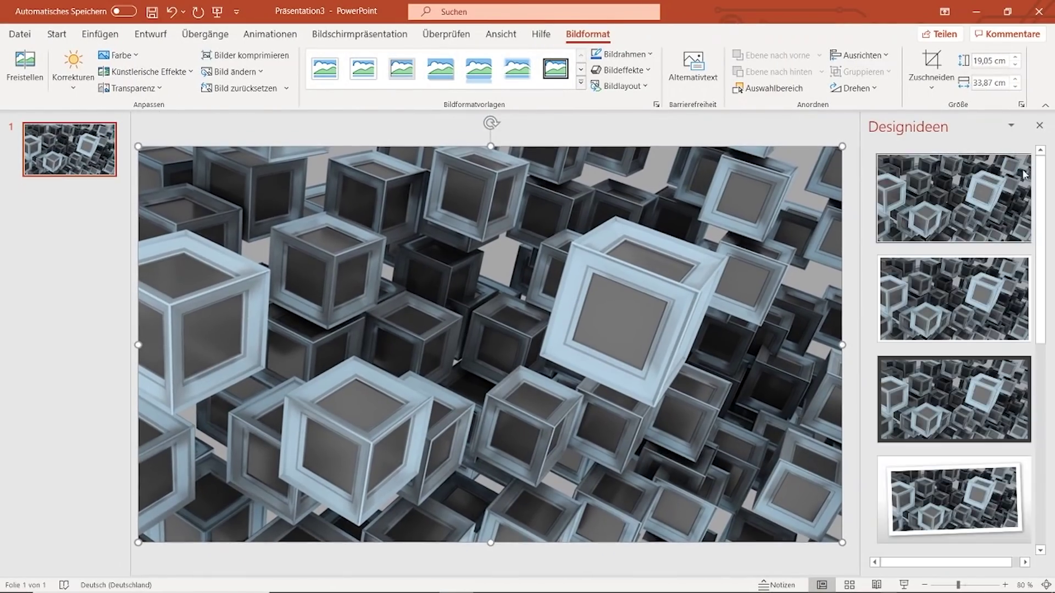
pyautogui.click(1039, 125)
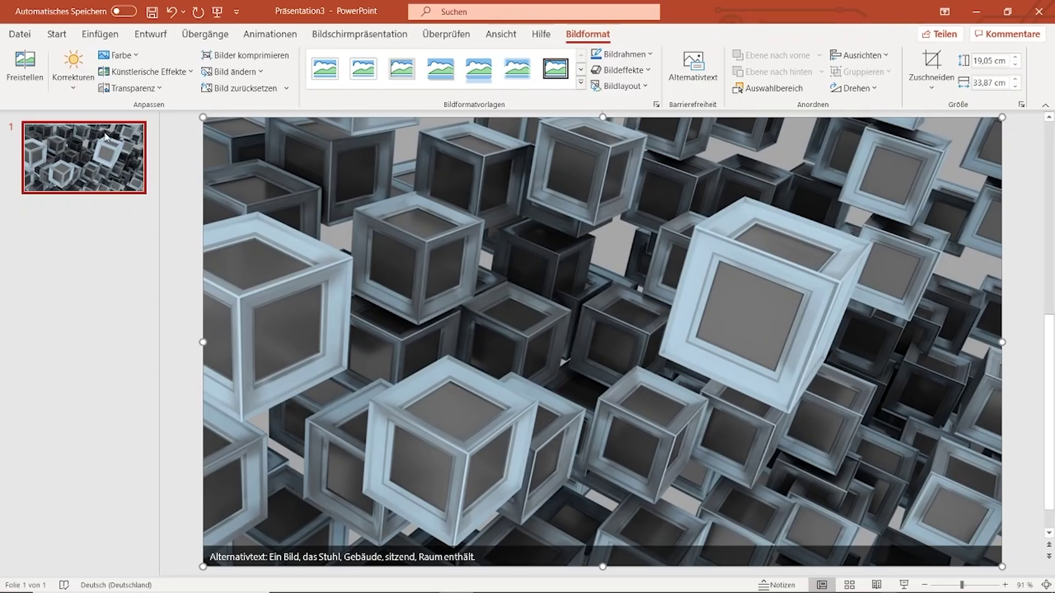
# Insert the desert-1862625 picture from this computer onto the slide
pyautogui.click(58, 36)
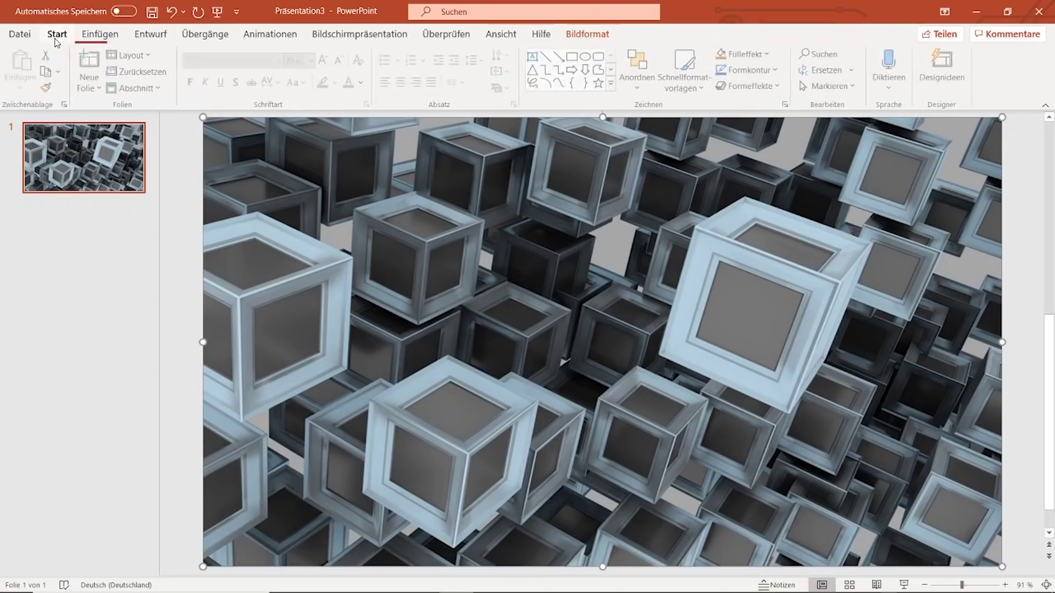
pyautogui.click(99, 36)
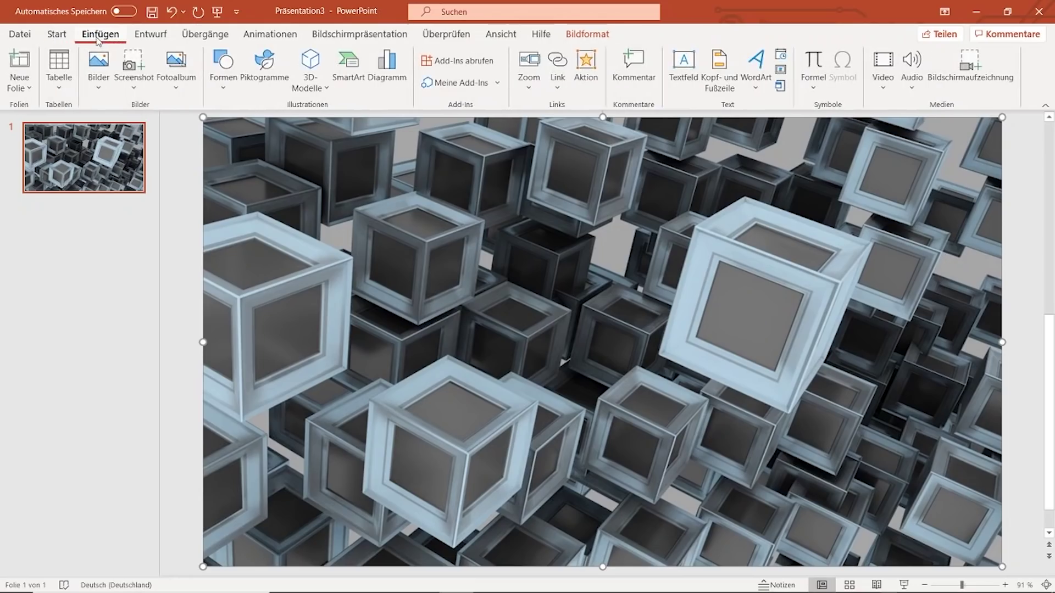
pyautogui.click(99, 82)
pyautogui.click(129, 124)
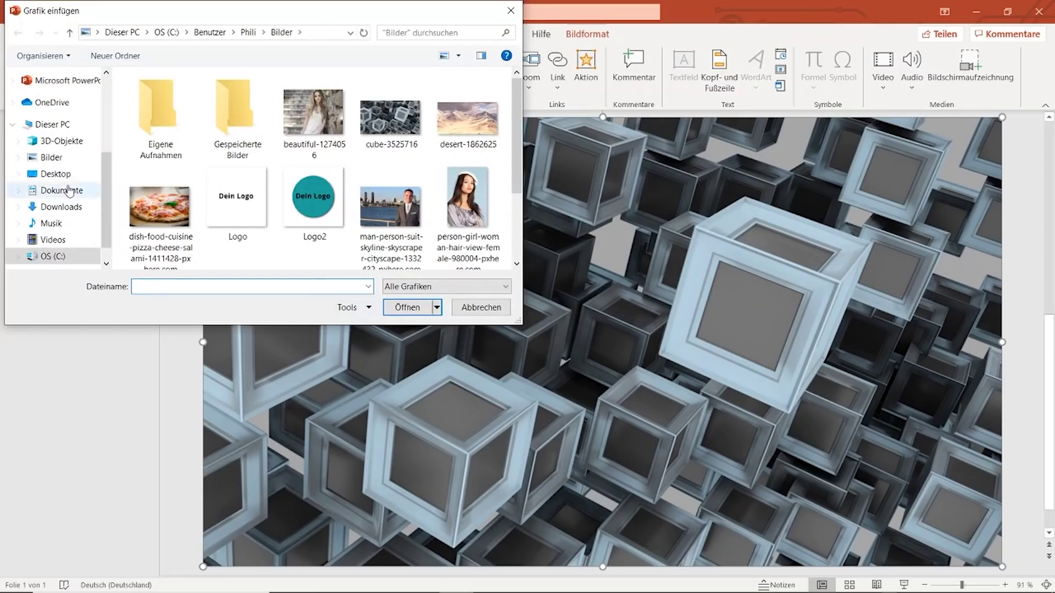
pyautogui.click(471, 135)
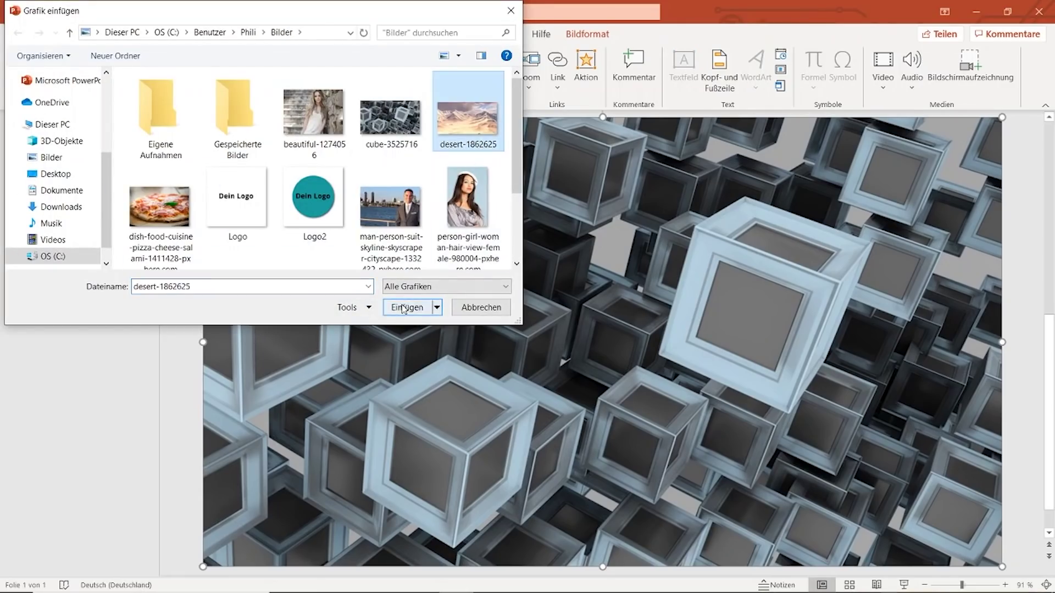
pyautogui.click(407, 307)
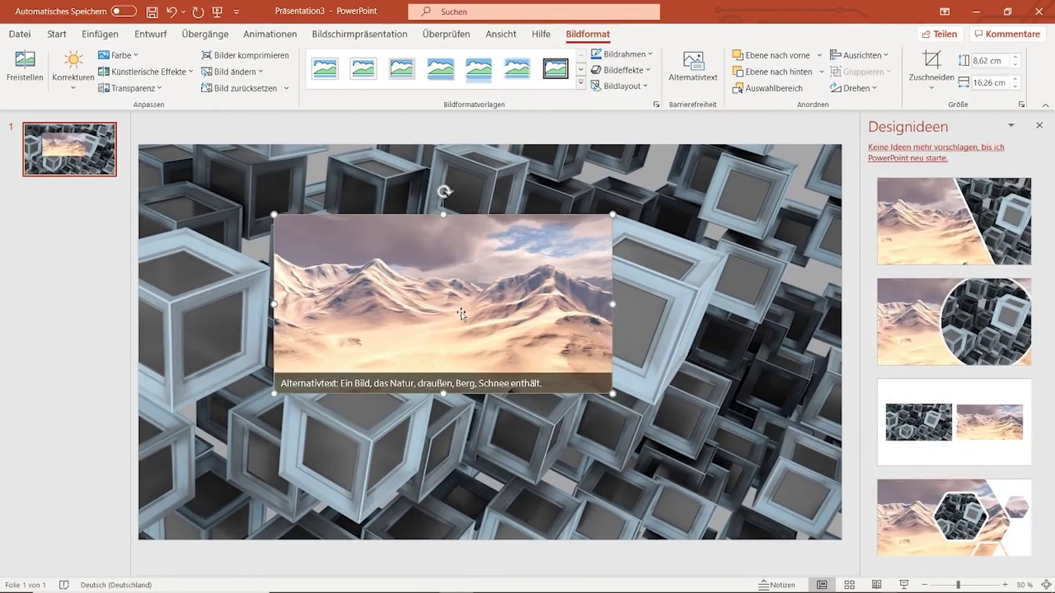
# Move, enlarge and crop the desert picture to exactly cover the slide (19,05 × 33,87 cm)
pyautogui.moveTo(454, 310); pyautogui.dragTo(324, 244)
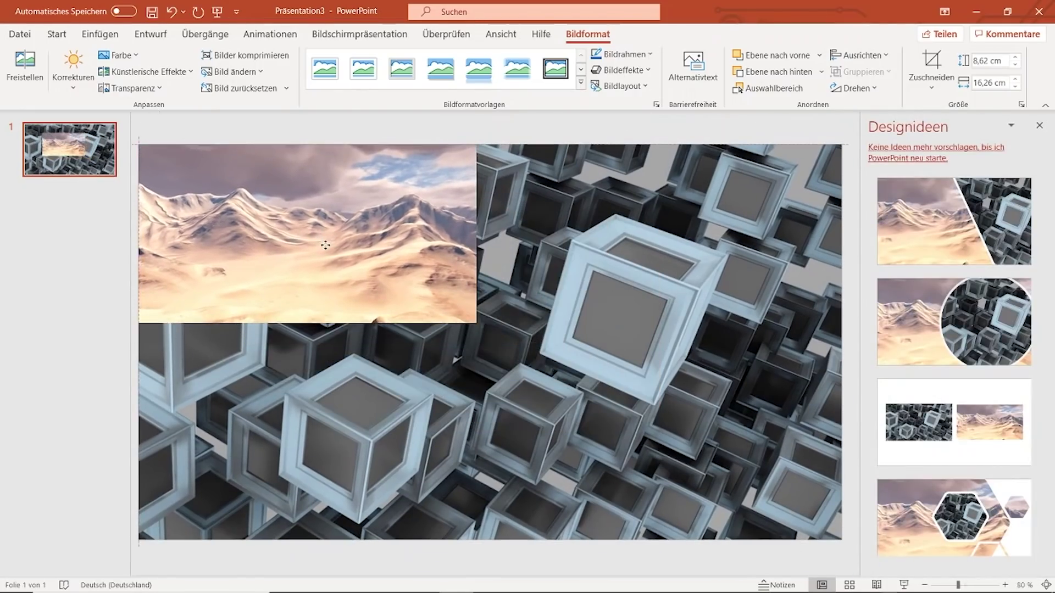
pyautogui.press('Delete')
pyautogui.moveTo(509, 339)
pyautogui.mouseDown()
pyautogui.moveTo(869, 541)
pyautogui.moveTo(849, 541)
pyautogui.mouseUp()
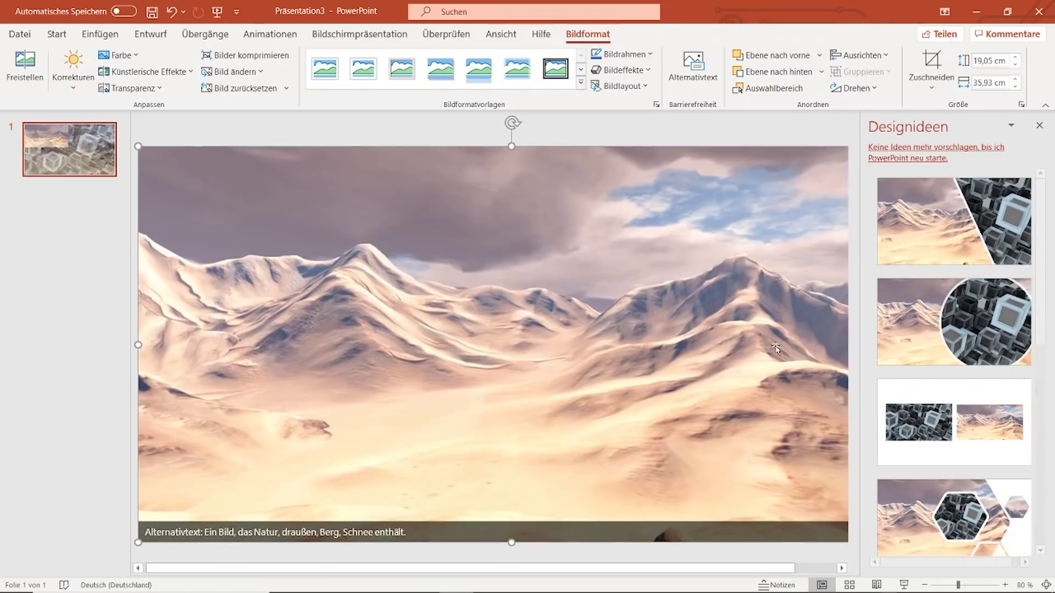
pyautogui.click(933, 65)
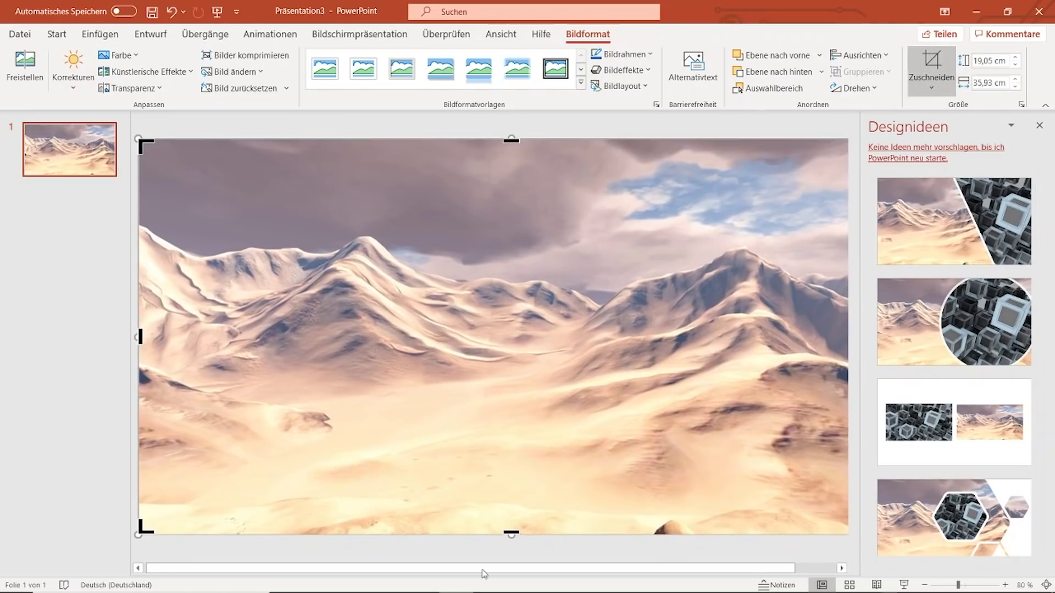
pyautogui.moveTo(546, 572); pyautogui.dragTo(596, 572)
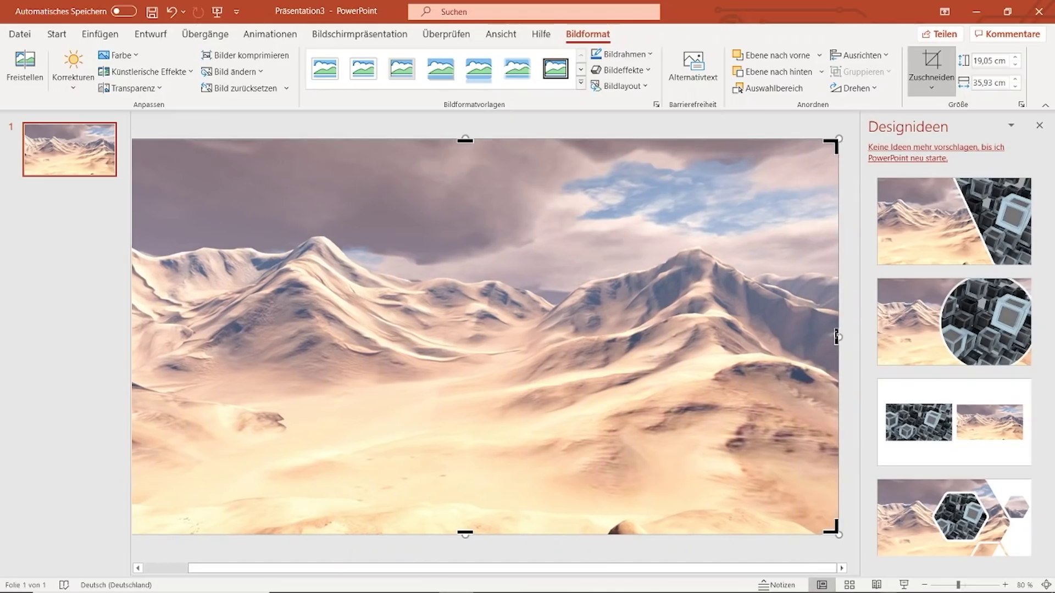
pyautogui.moveTo(836, 337); pyautogui.dragTo(797, 336)
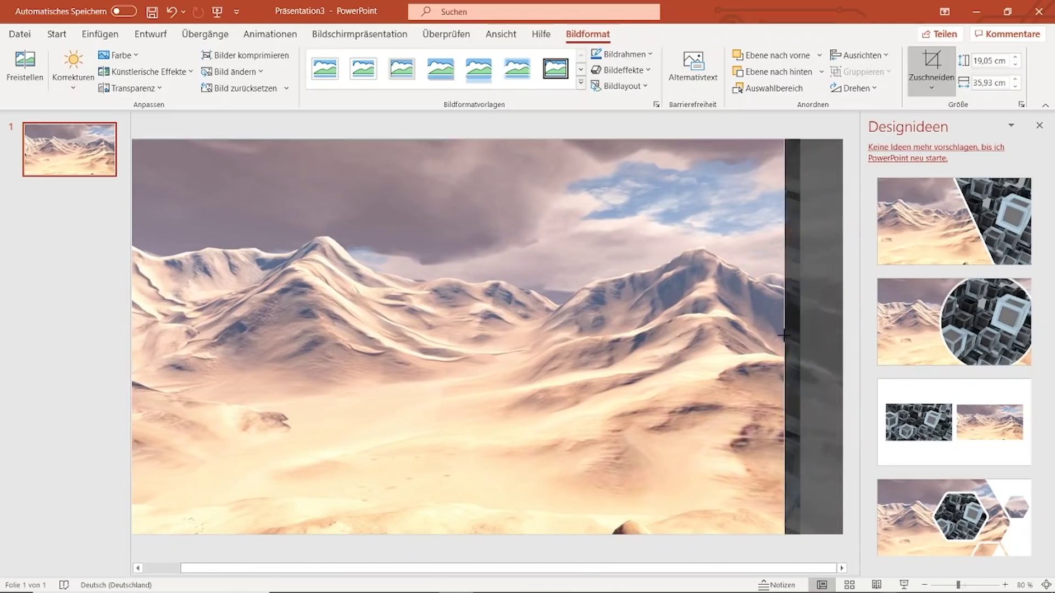
pyautogui.click(1039, 126)
pyautogui.press('Escape')
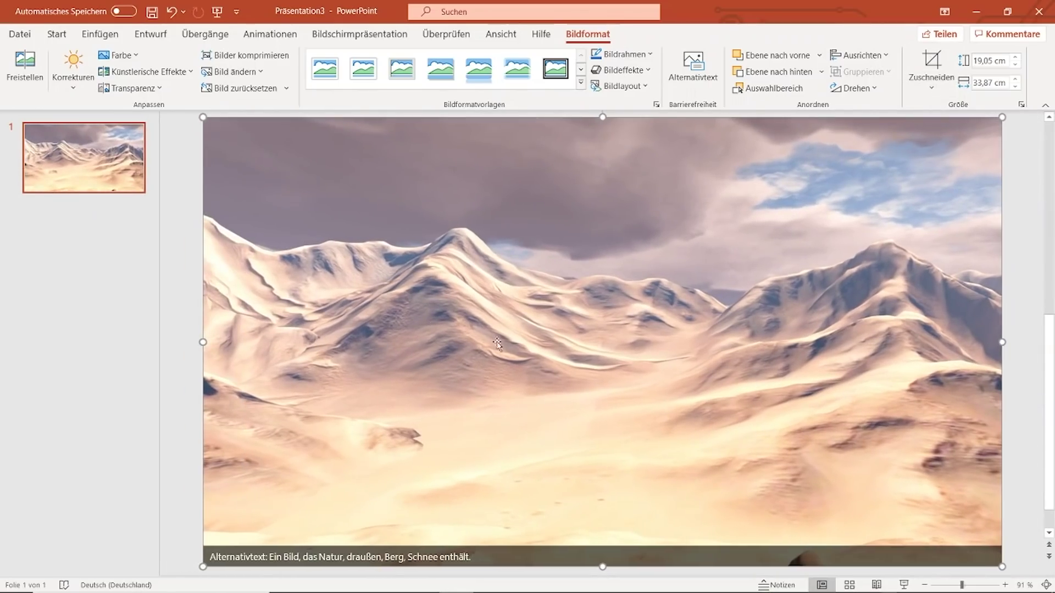
# Insert the pizza picture from this computer onto the slide
pyautogui.click(100, 35)
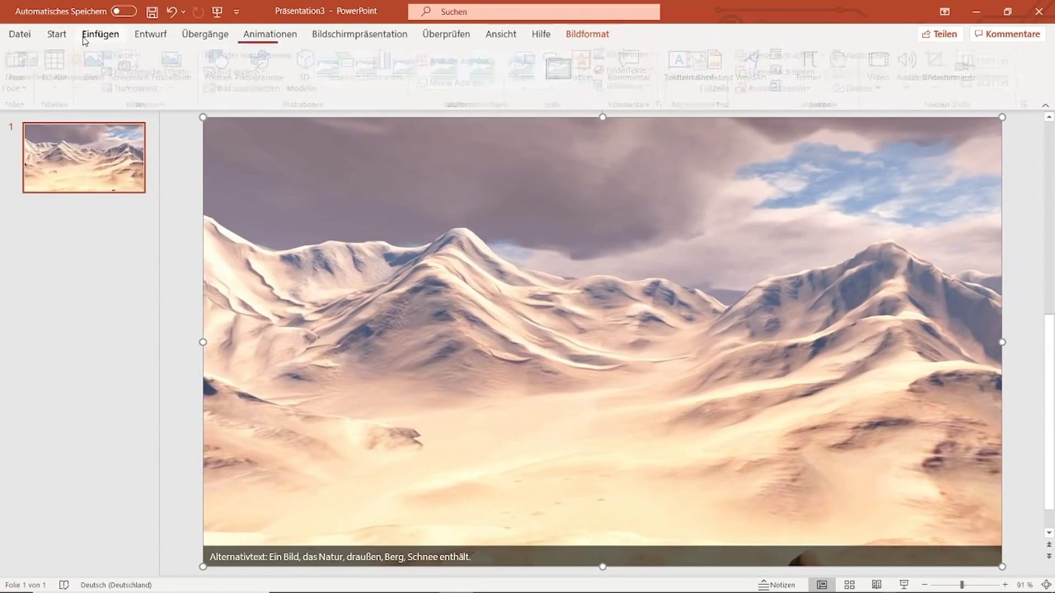
pyautogui.click(99, 77)
pyautogui.click(116, 128)
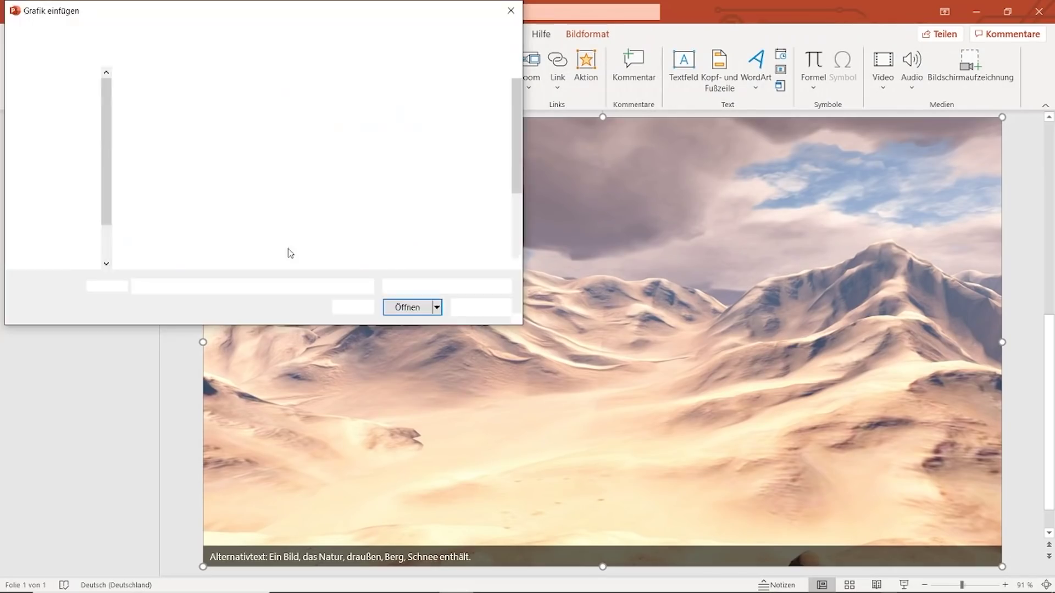
pyautogui.click(165, 206)
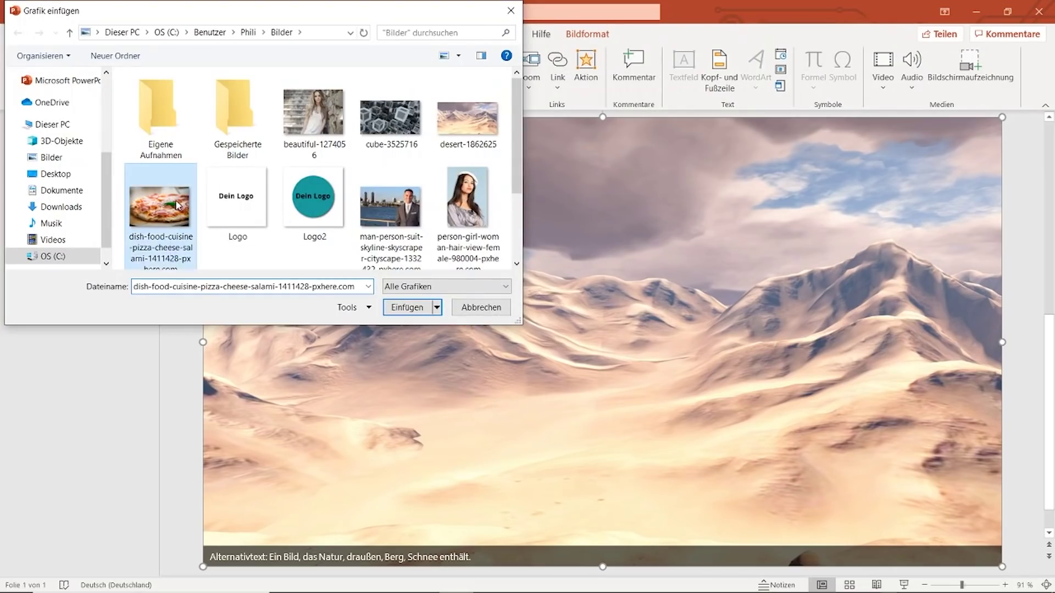
pyautogui.scroll(-2, 352, 220)
pyautogui.click(413, 308)
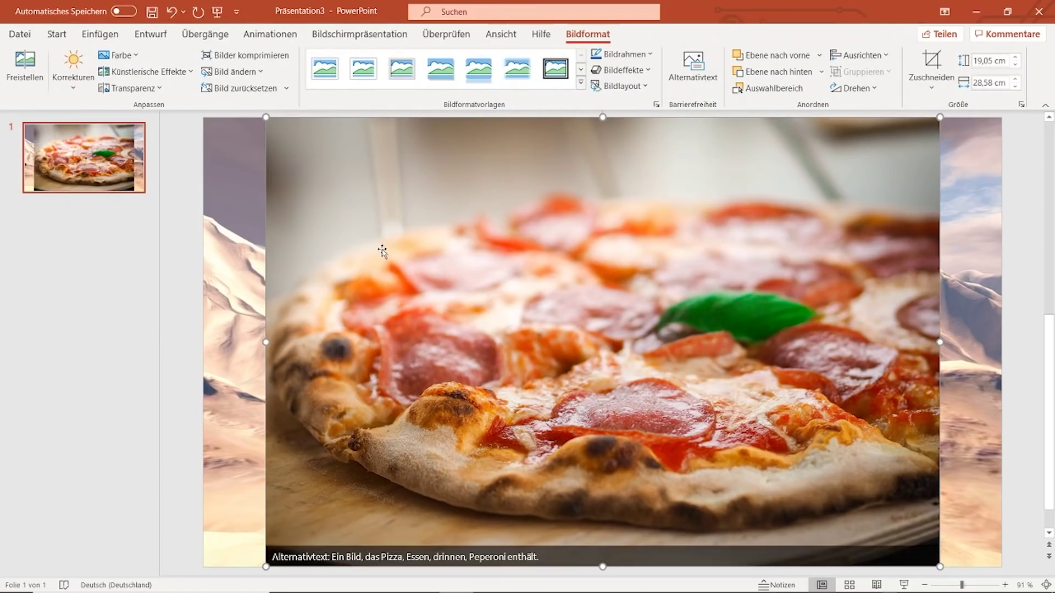
# Crop and enlarge the pizza photo so it fills the whole slide edge to edge
pyautogui.click(932, 63)
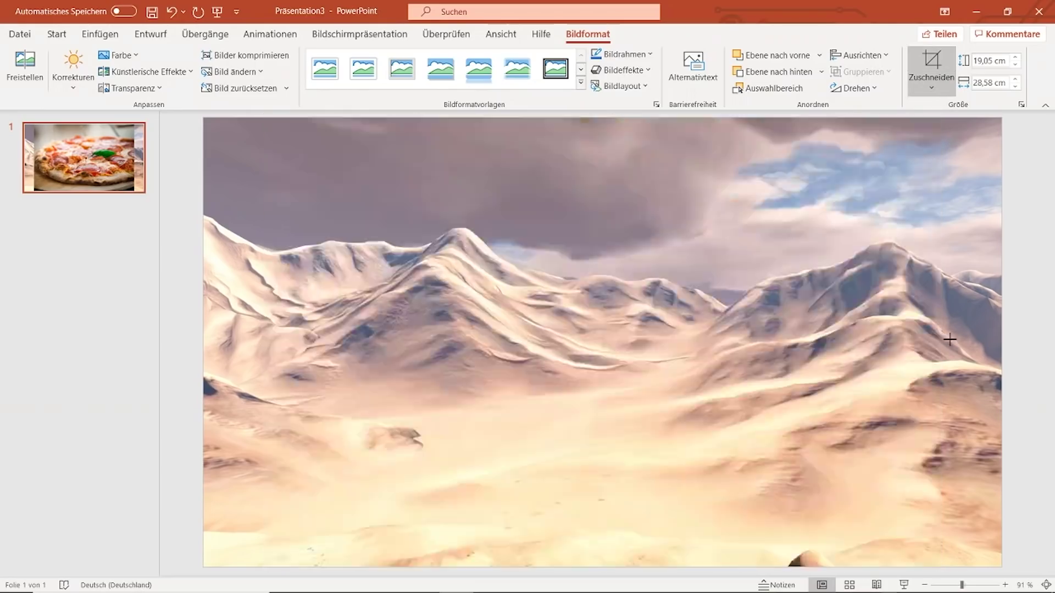
pyautogui.moveTo(938, 341); pyautogui.dragTo(1002, 335)
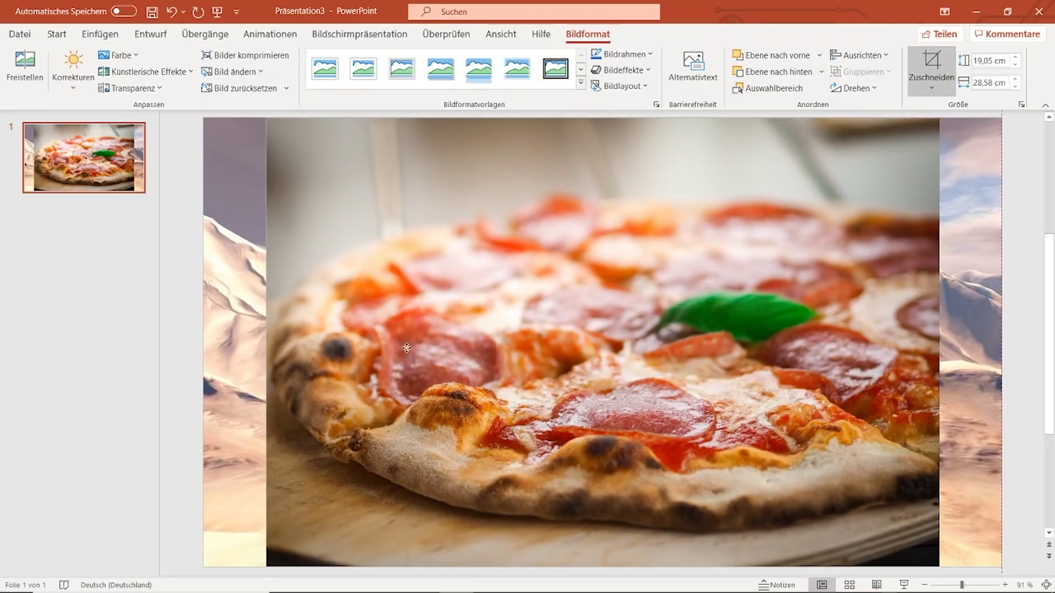
pyautogui.moveTo(268, 341); pyautogui.dragTo(205, 339)
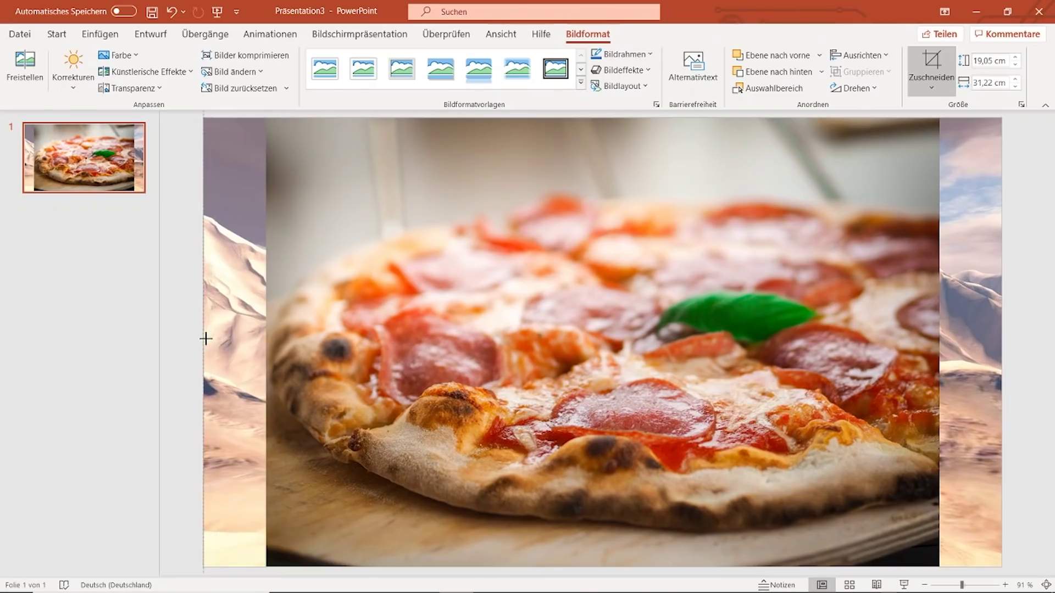
pyautogui.moveTo(941, 116)
pyautogui.mouseDown()
pyautogui.moveTo(1031, 110)
pyautogui.moveTo(999, 136)
pyautogui.mouseUp()
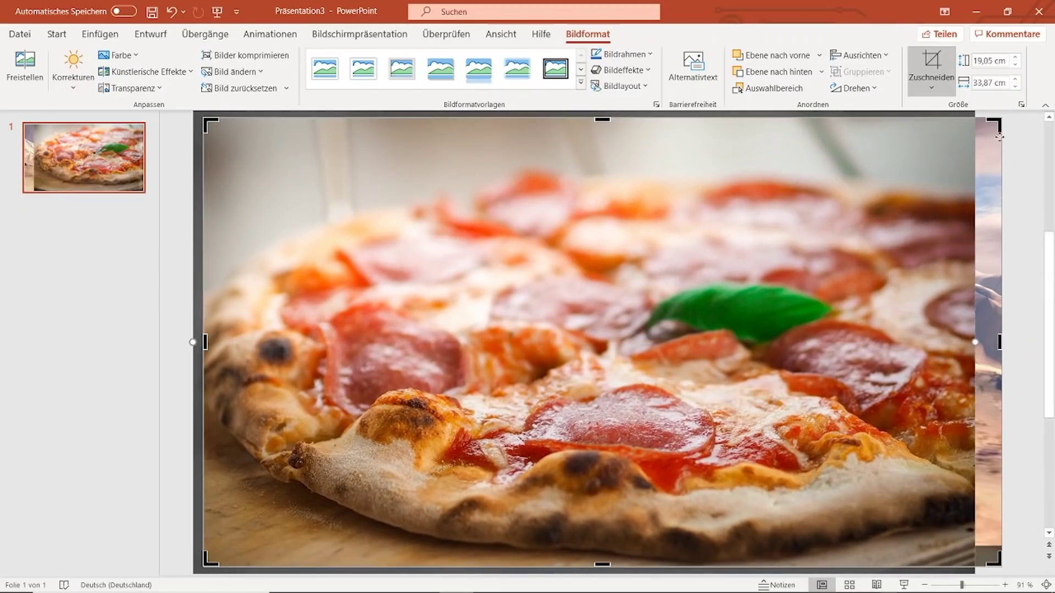
pyautogui.scroll(2, 845, 262)
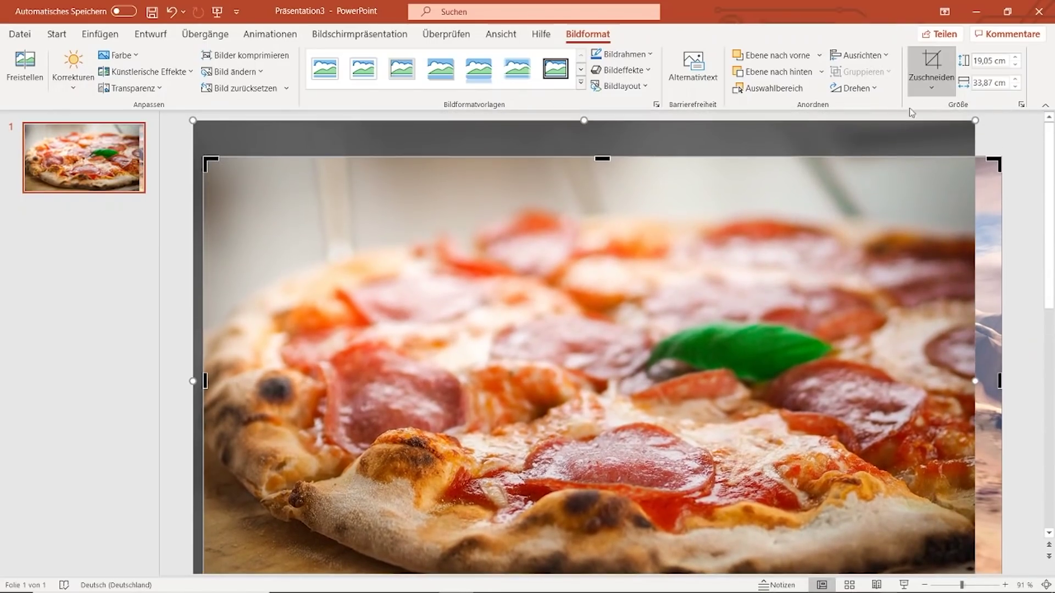
pyautogui.moveTo(972, 125); pyautogui.dragTo(1006, 103)
pyautogui.scroll(-2, 858, 240)
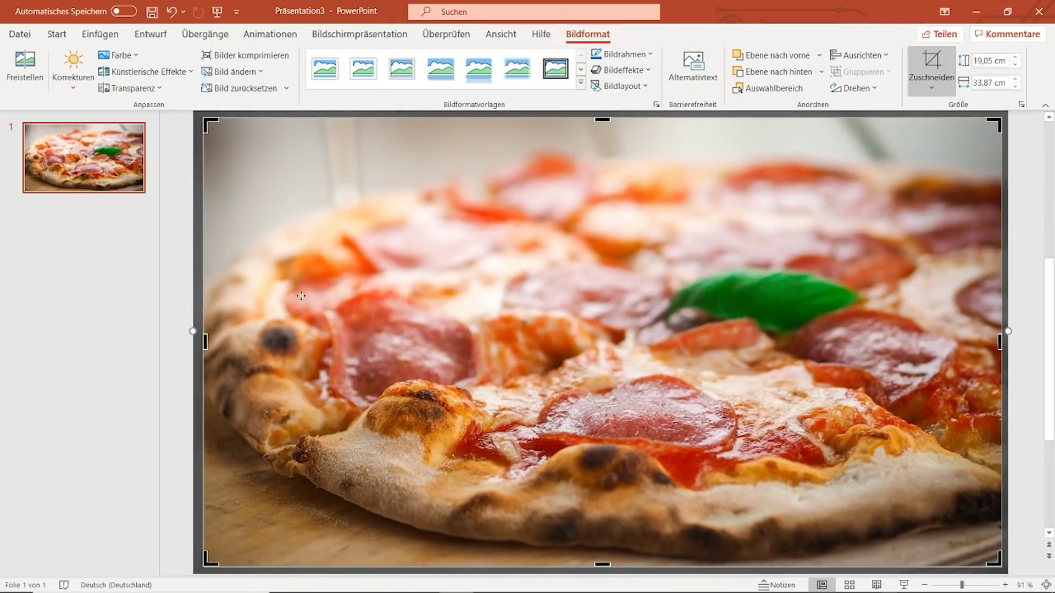
pyautogui.click(183, 247)
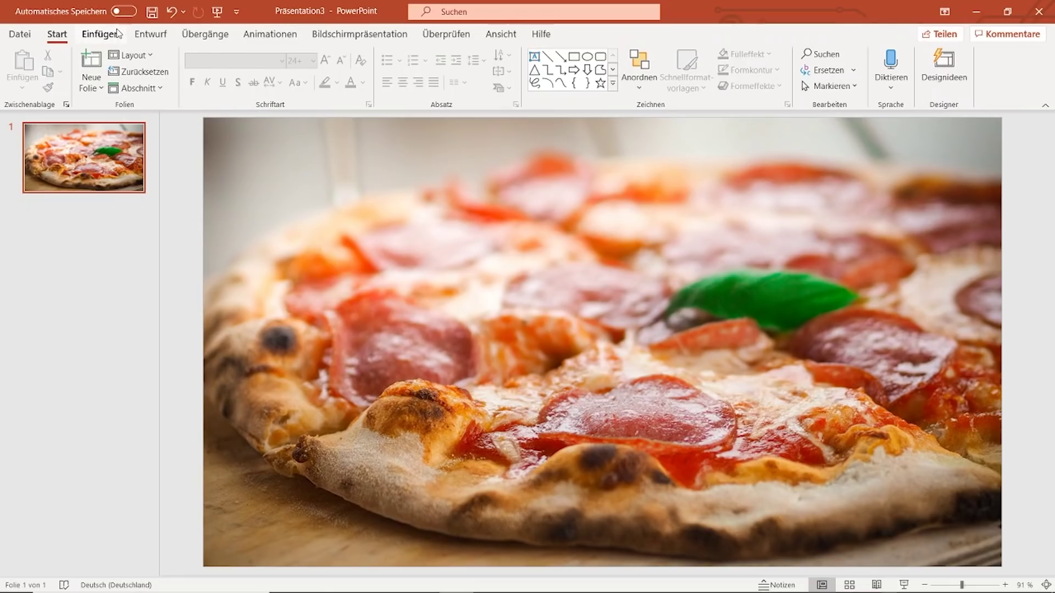
# Draw a rectangle and stretch it to cover the entire slide
pyautogui.click(100, 34)
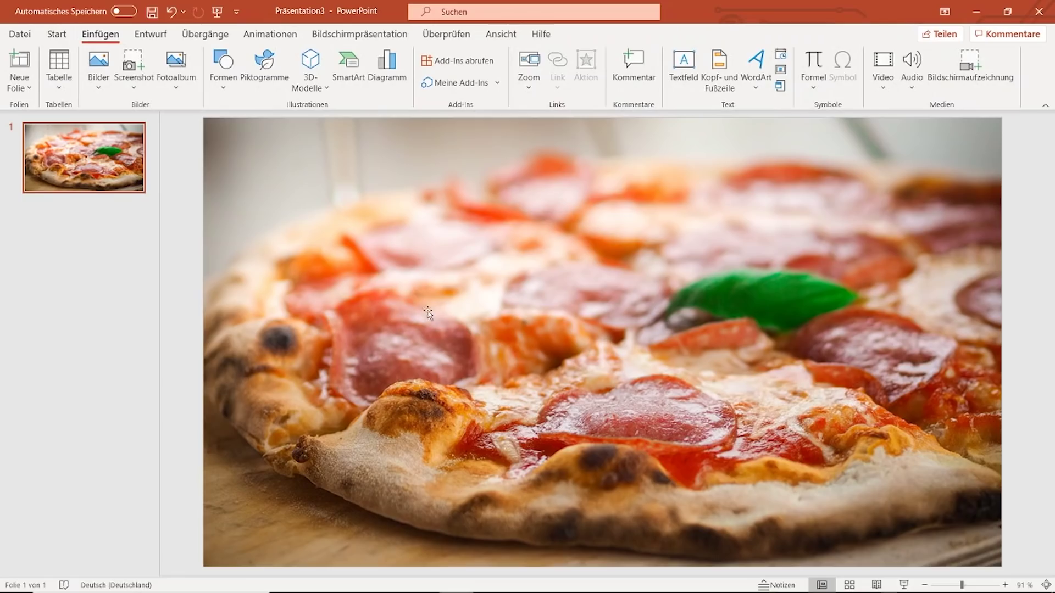
pyautogui.click(237, 96)
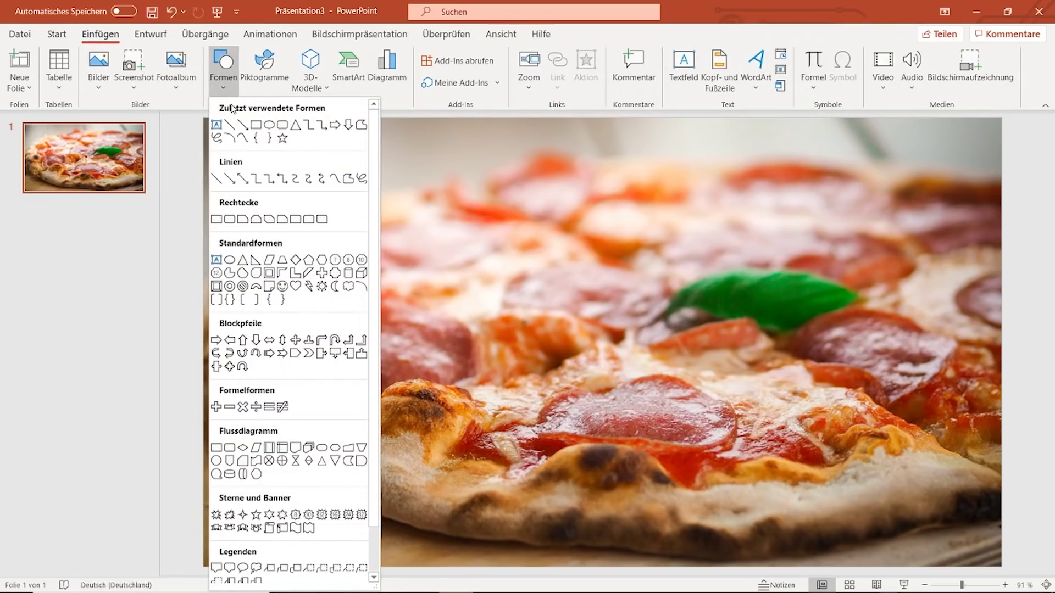
pyautogui.click(255, 124)
pyautogui.moveTo(215, 141); pyautogui.dragTo(971, 536)
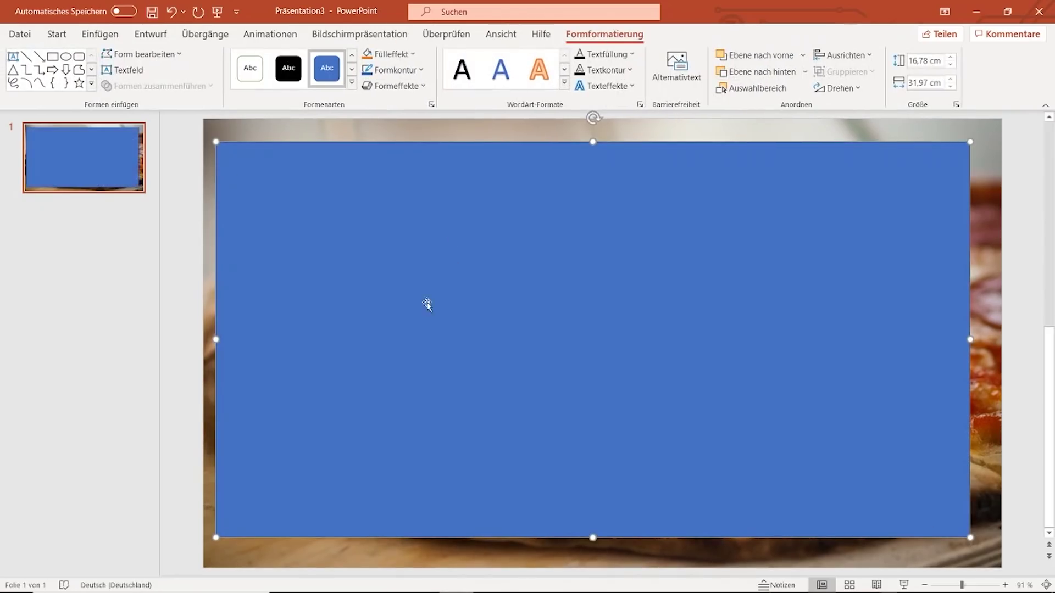
pyautogui.moveTo(426, 301); pyautogui.dragTo(412, 282)
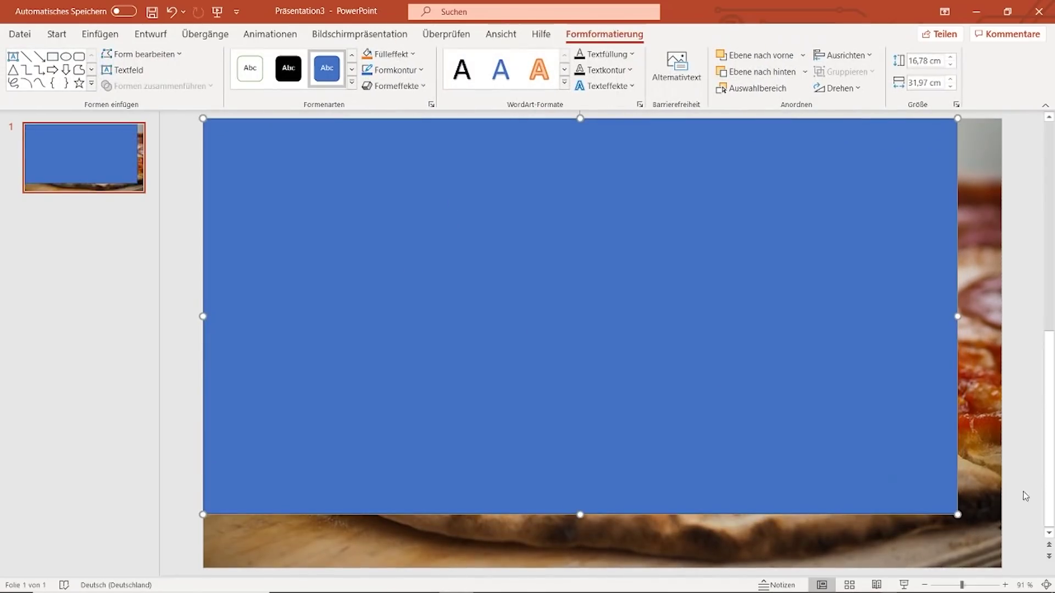
pyautogui.moveTo(959, 514); pyautogui.dragTo(1003, 566)
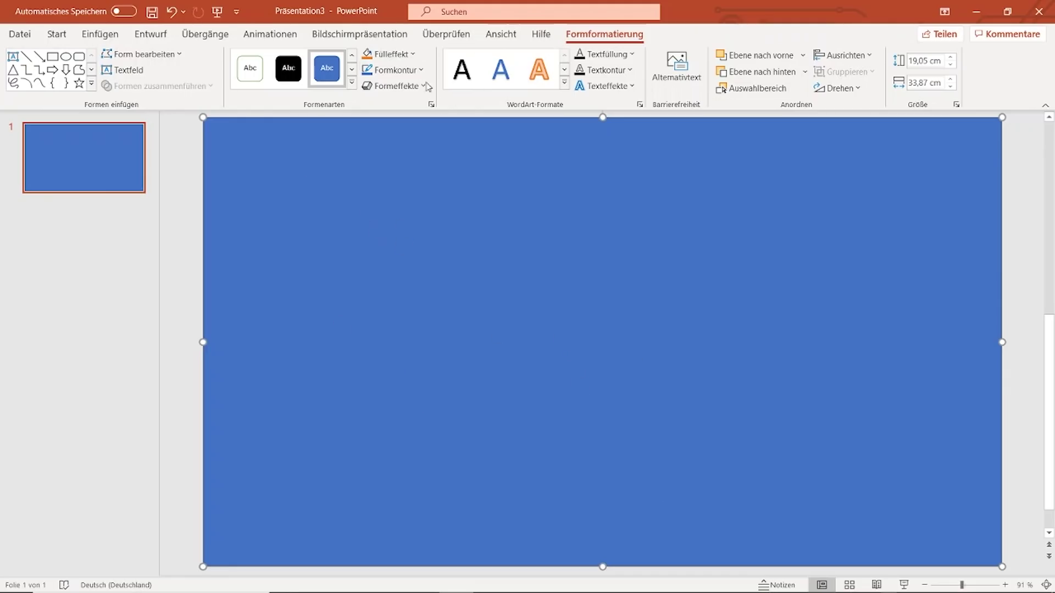
# Give the rectangle no outline and a green fill
pyautogui.click(421, 70)
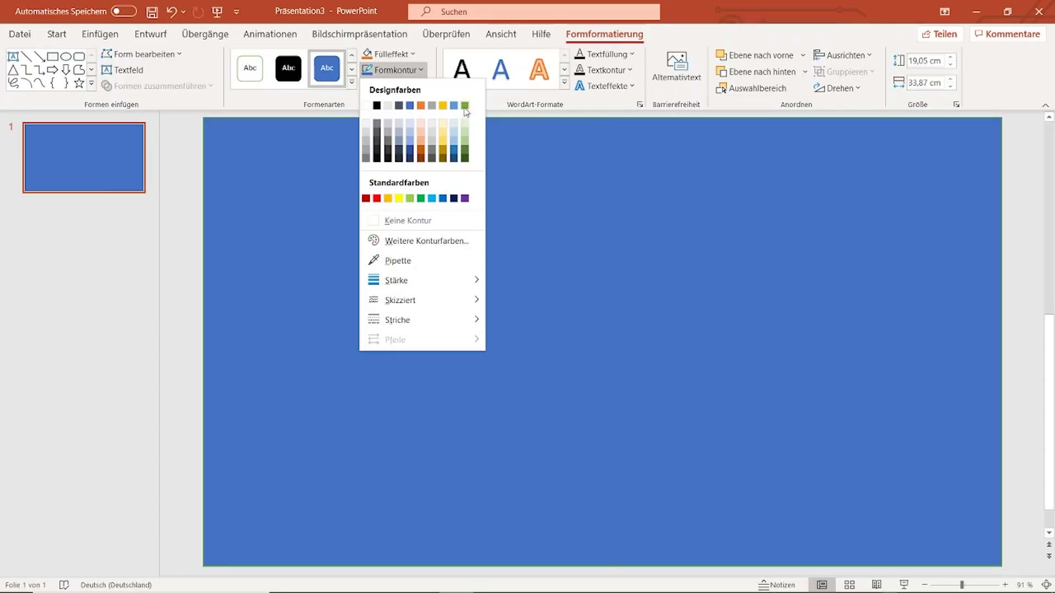
pyautogui.click(443, 156)
pyautogui.click(395, 70)
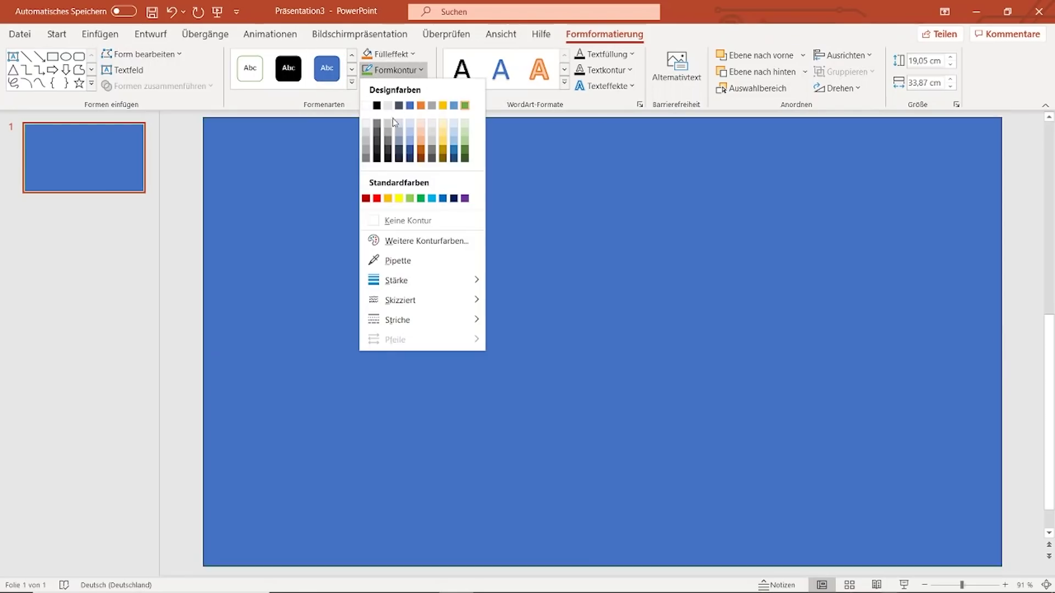
pyautogui.click(406, 221)
pyautogui.click(411, 55)
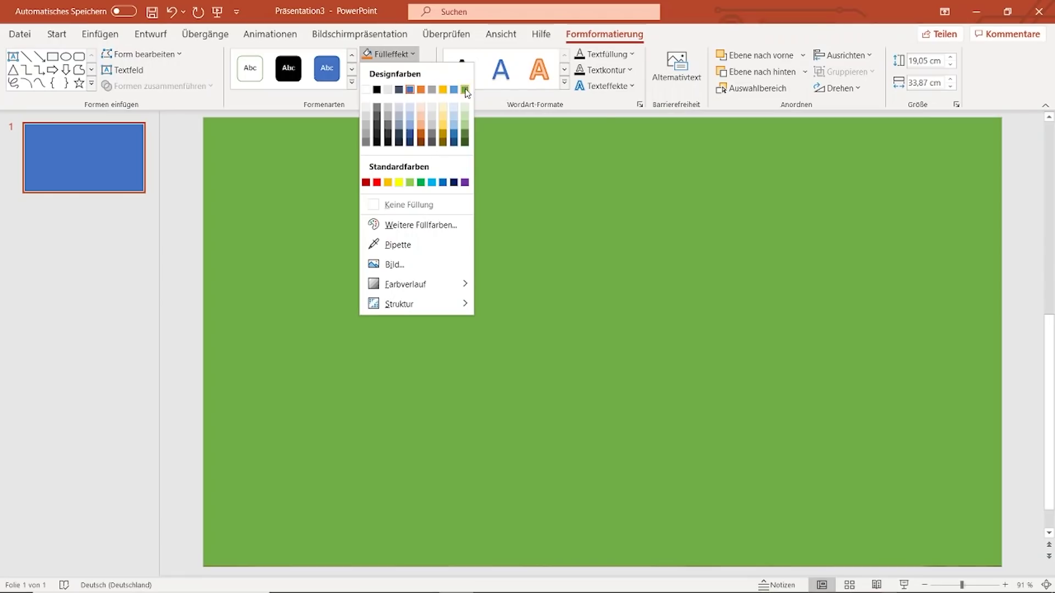
pyautogui.click(465, 89)
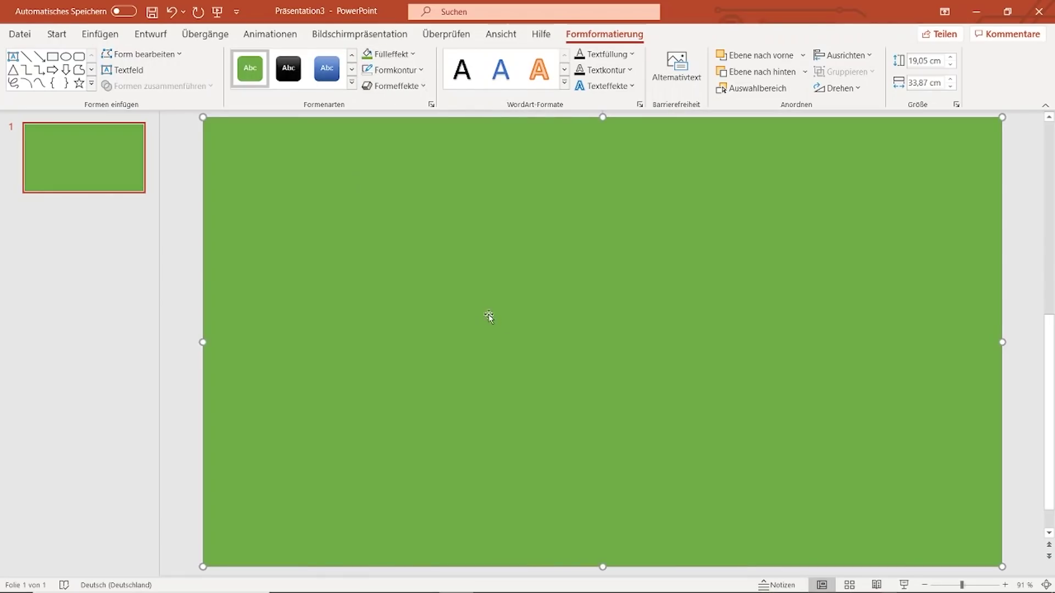
pyautogui.click(188, 227)
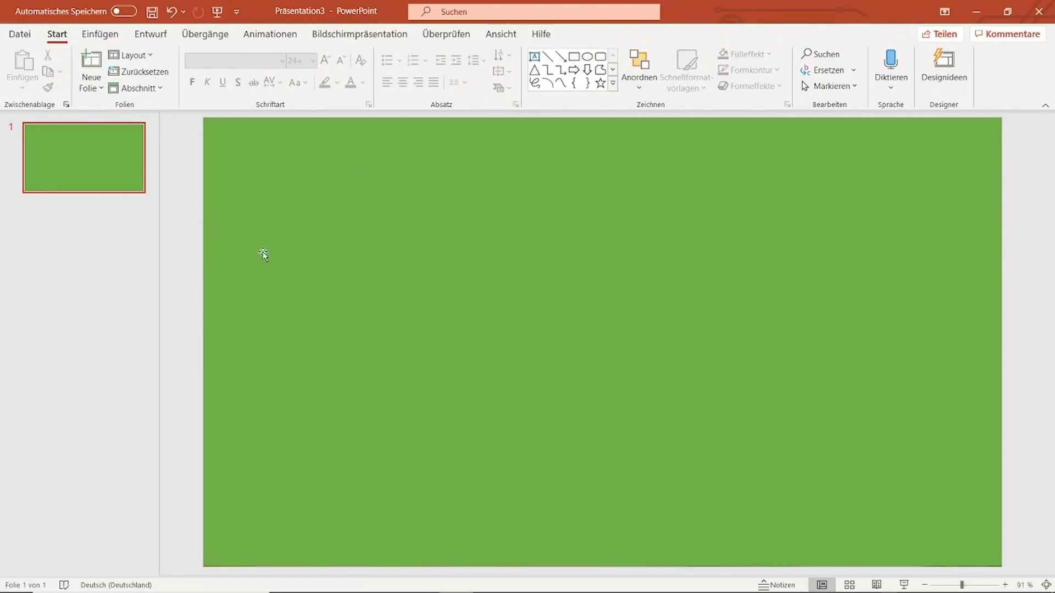
# Insert the Logo picture, shrink it to 14,71 cm and place it near the top centre
pyautogui.click(100, 35)
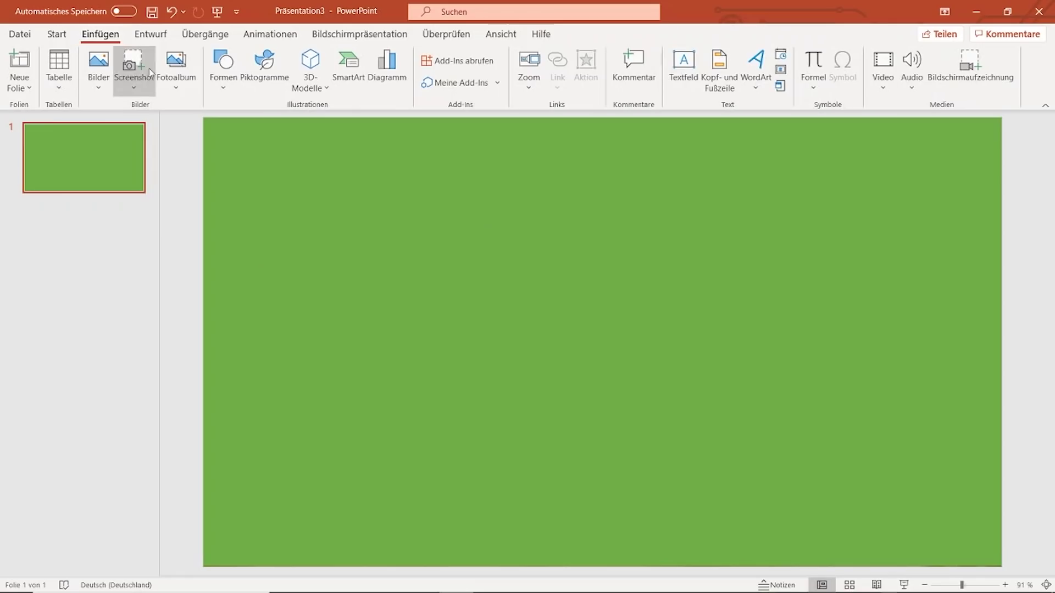
pyautogui.click(106, 83)
pyautogui.click(128, 128)
pyautogui.click(236, 197)
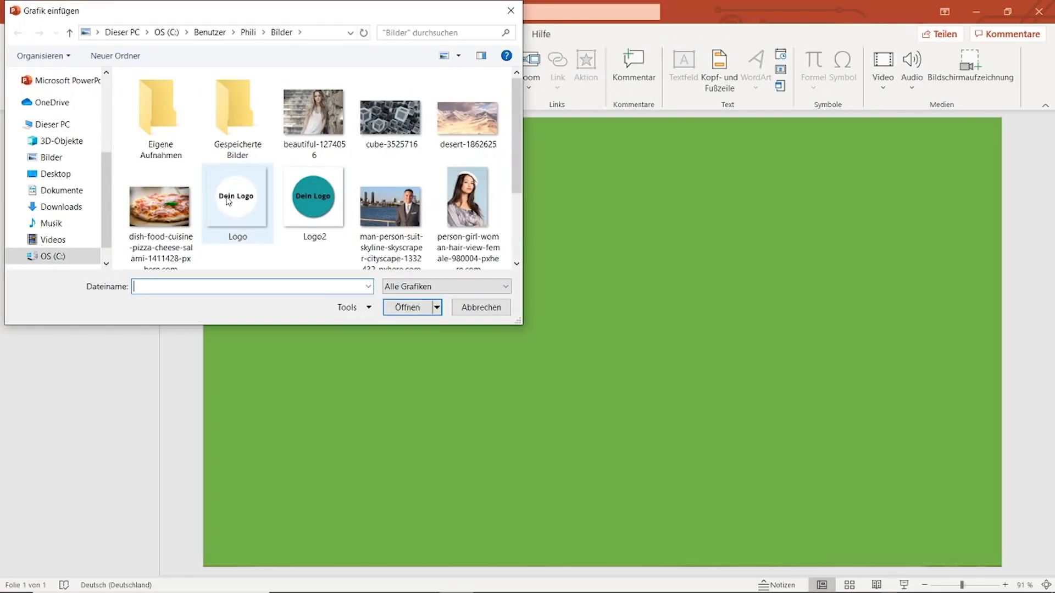
pyautogui.click(410, 309)
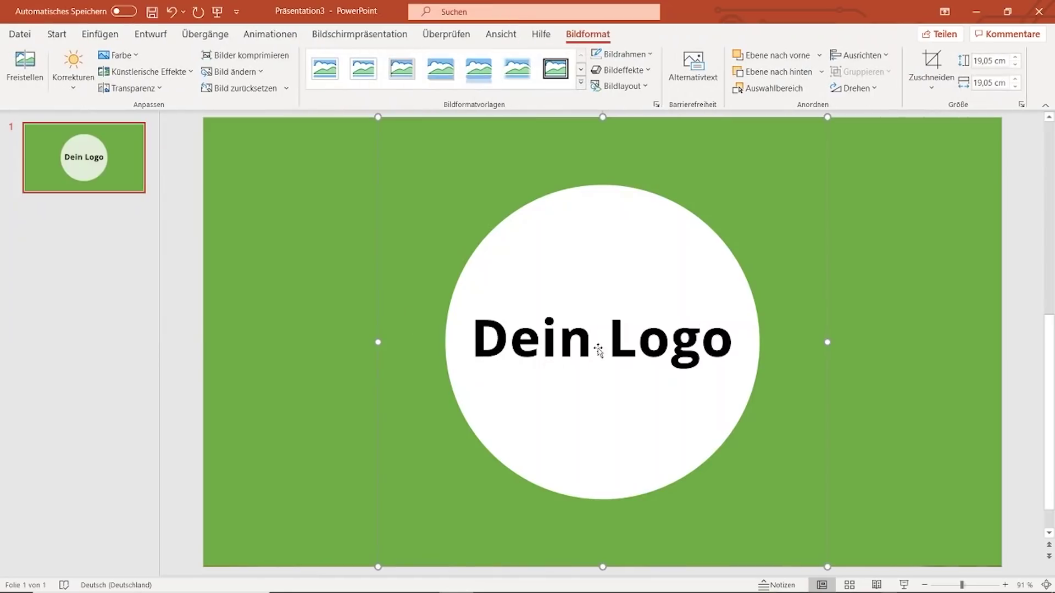
pyautogui.moveTo(829, 566); pyautogui.dragTo(725, 466)
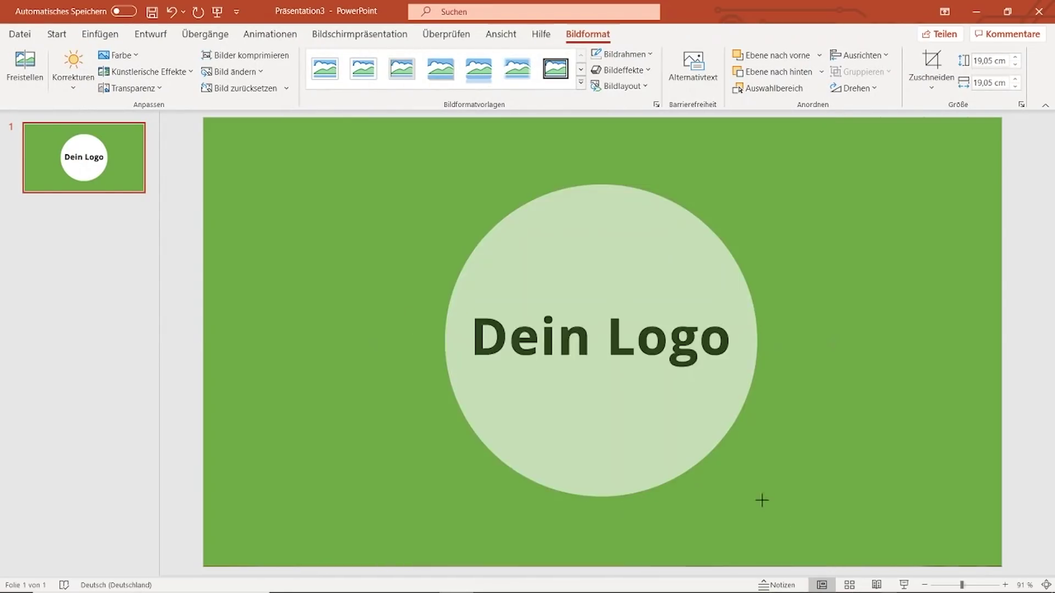
pyautogui.moveTo(512, 301); pyautogui.dragTo(601, 312)
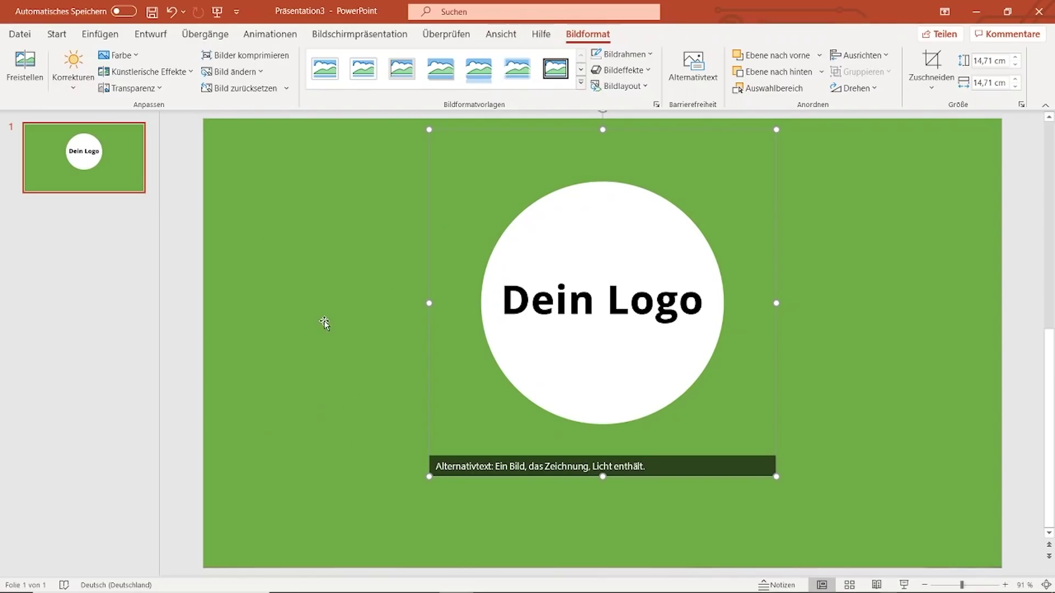
pyautogui.click(122, 34)
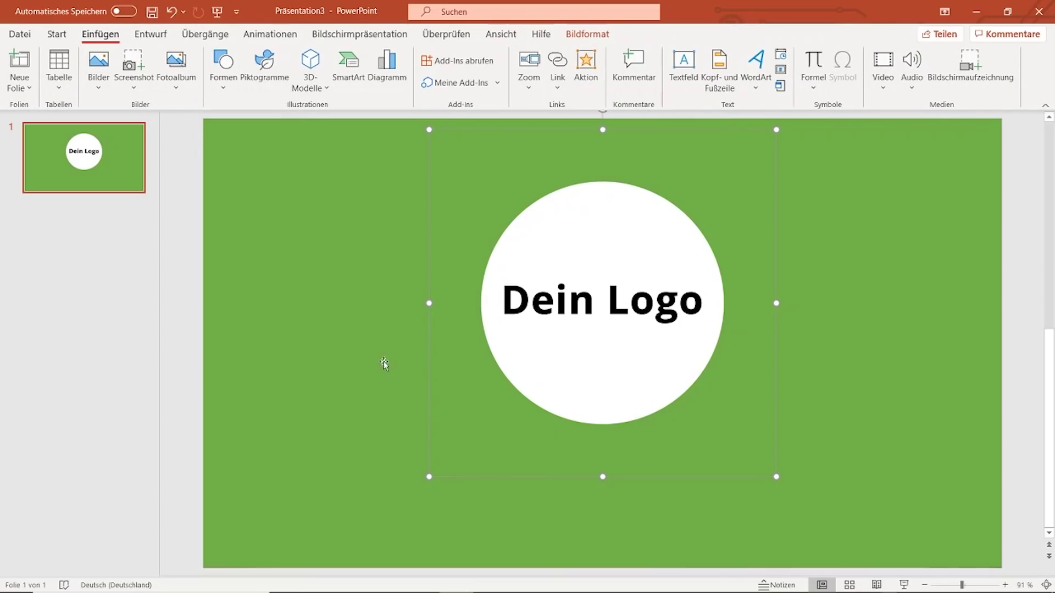
# Draw a text box below the logo and type the caption 'Mein YouTube-Kanal ist toll'
pyautogui.click(226, 84)
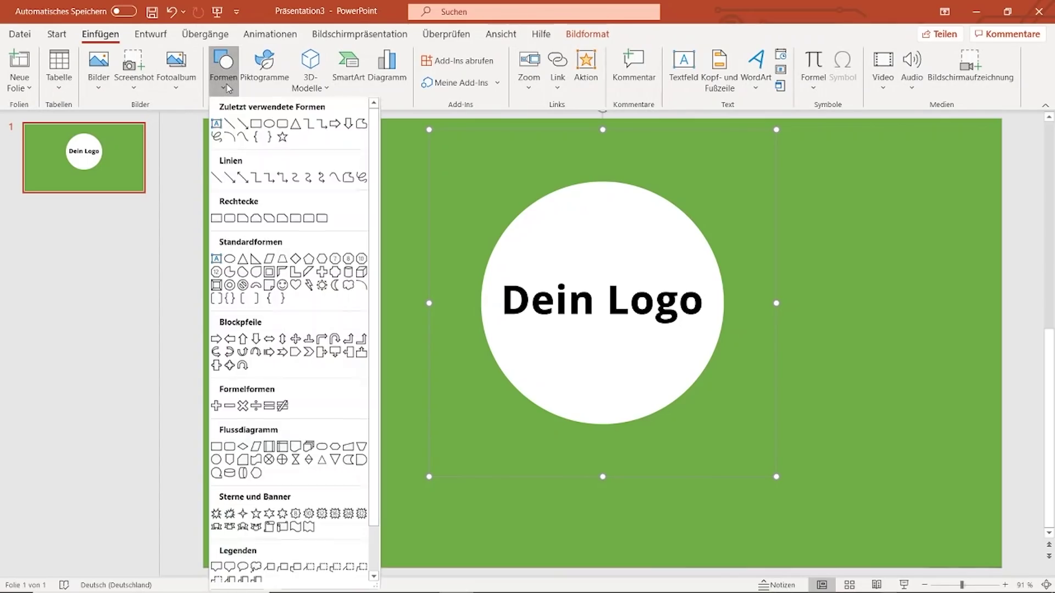
pyautogui.click(684, 69)
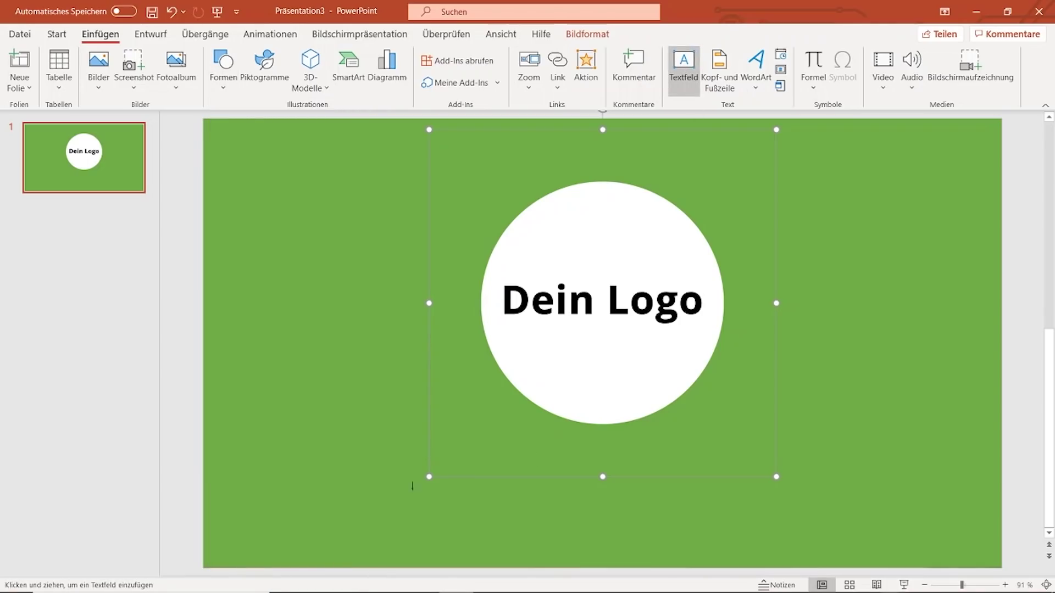
pyautogui.moveTo(402, 424); pyautogui.dragTo(836, 503)
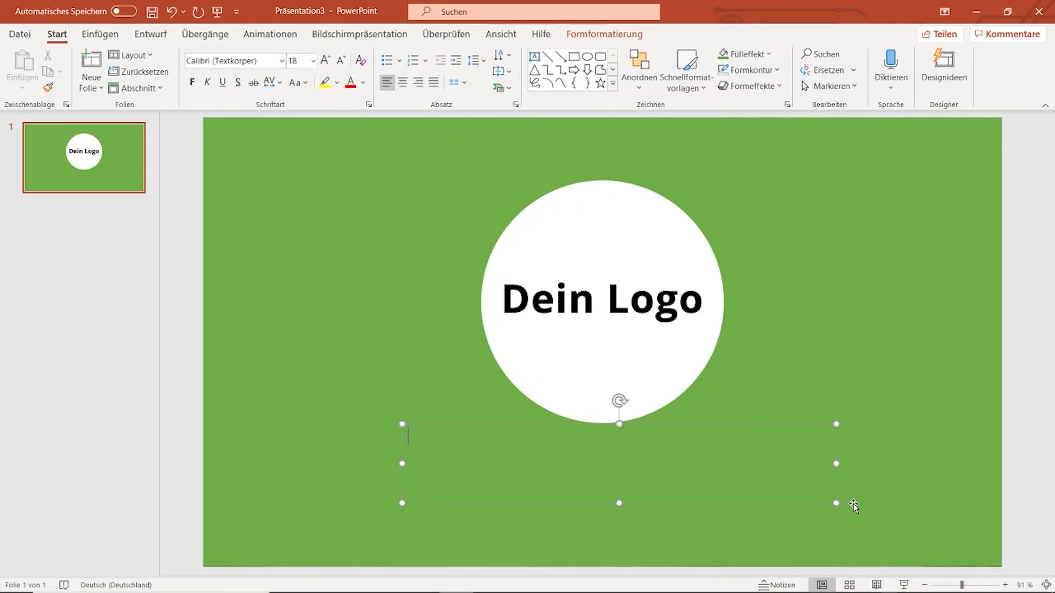
pyautogui.write('Mein YouTube')
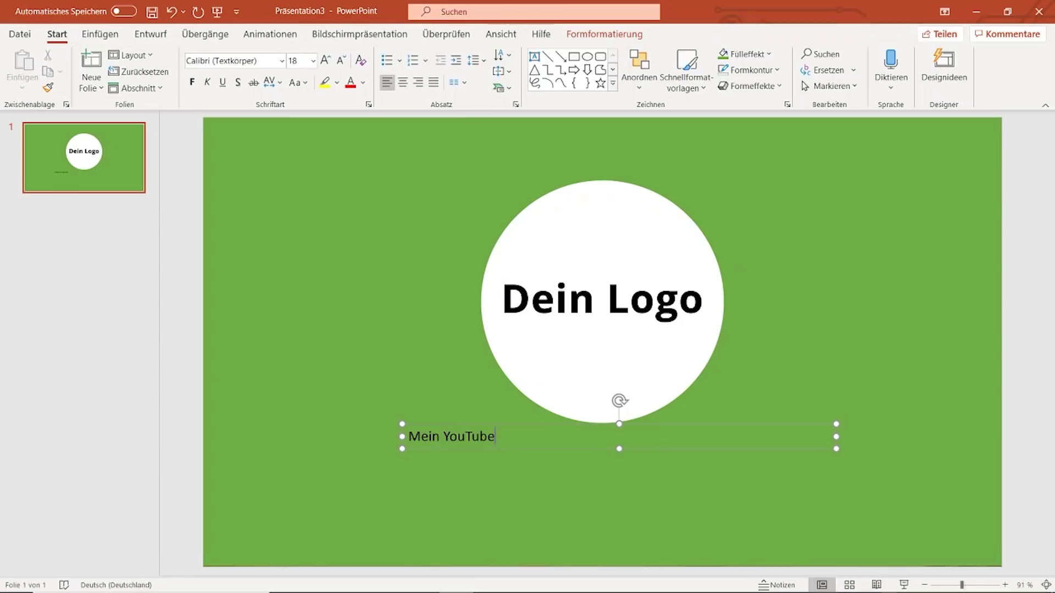
pyautogui.write('-Kanal ist toll')
# Format the caption as 36 pt, centre-aligned, white text
pyautogui.hotkey('ctrl', 'a')
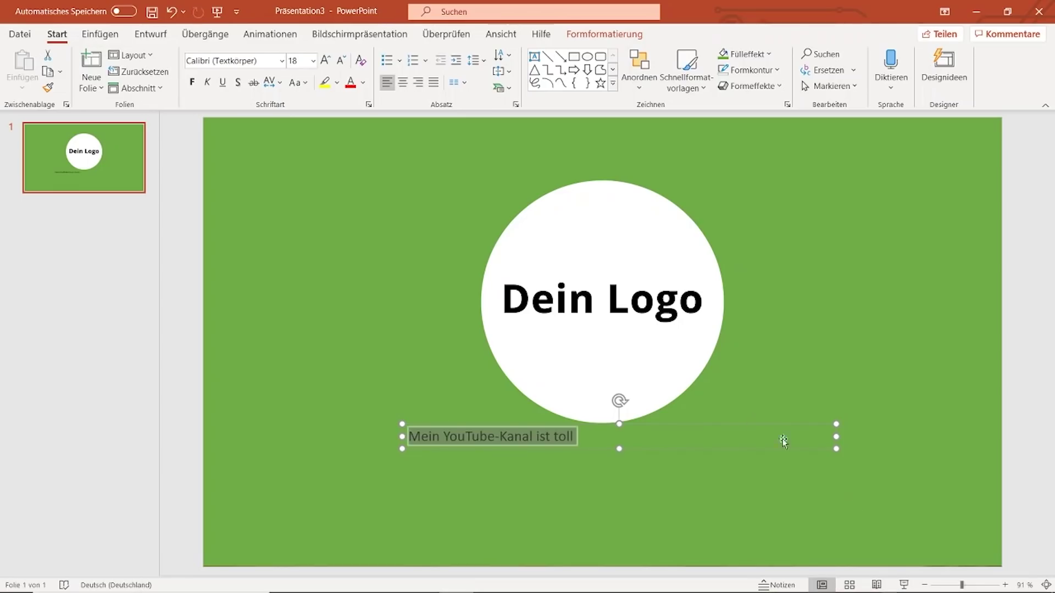
pyautogui.click(328, 65)
pyautogui.click(325, 61)
pyautogui.click(326, 60)
pyautogui.click(325, 61)
pyautogui.click(325, 61)
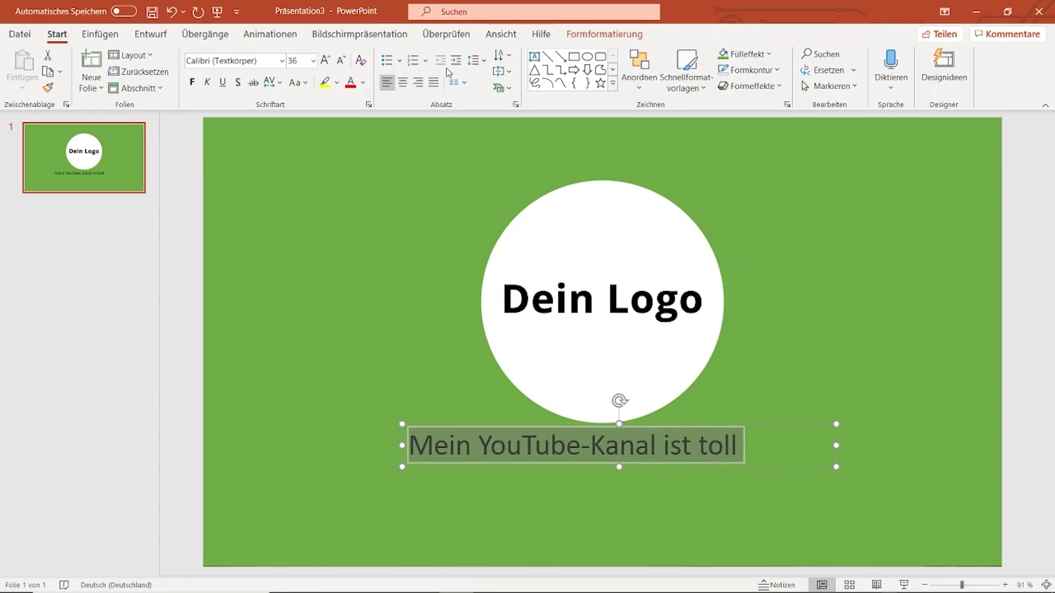
pyautogui.click(404, 82)
pyautogui.click(363, 82)
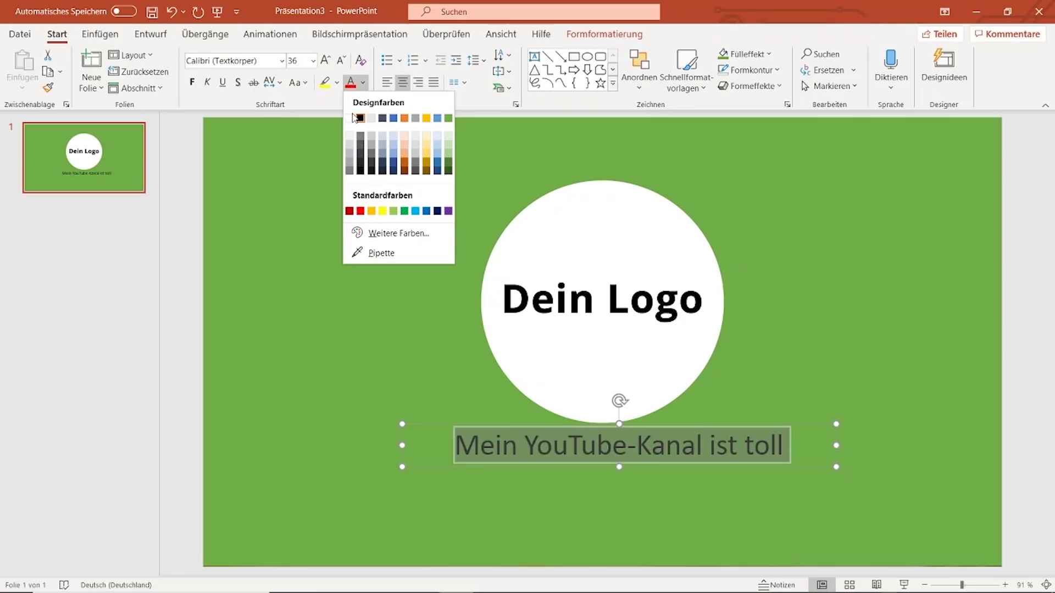
pyautogui.click(351, 119)
# Position the caption under the logo circle and move both down together
pyautogui.moveTo(813, 426)
pyautogui.mouseDown()
pyautogui.moveTo(791, 458)
pyautogui.moveTo(790, 446)
pyautogui.mouseUp()
pyautogui.keyDown('shift'); pyautogui.click(618, 360); pyautogui.keyUp('shift')
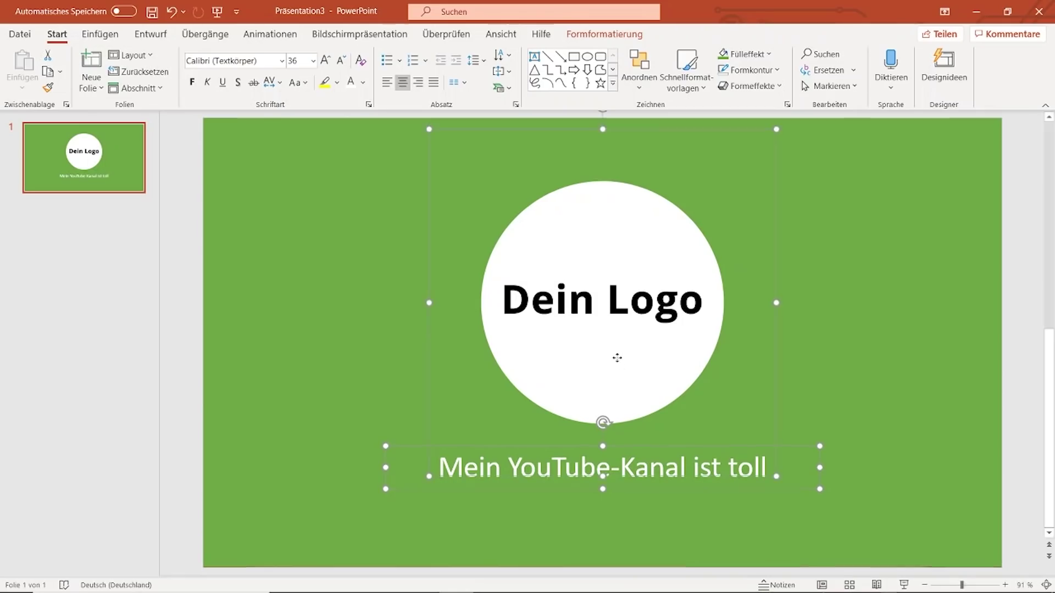
pyautogui.moveTo(626, 348)
pyautogui.mouseDown()
pyautogui.moveTo(624, 372)
pyautogui.moveTo(622, 363)
pyautogui.mouseUp()
pyautogui.click(198, 286)
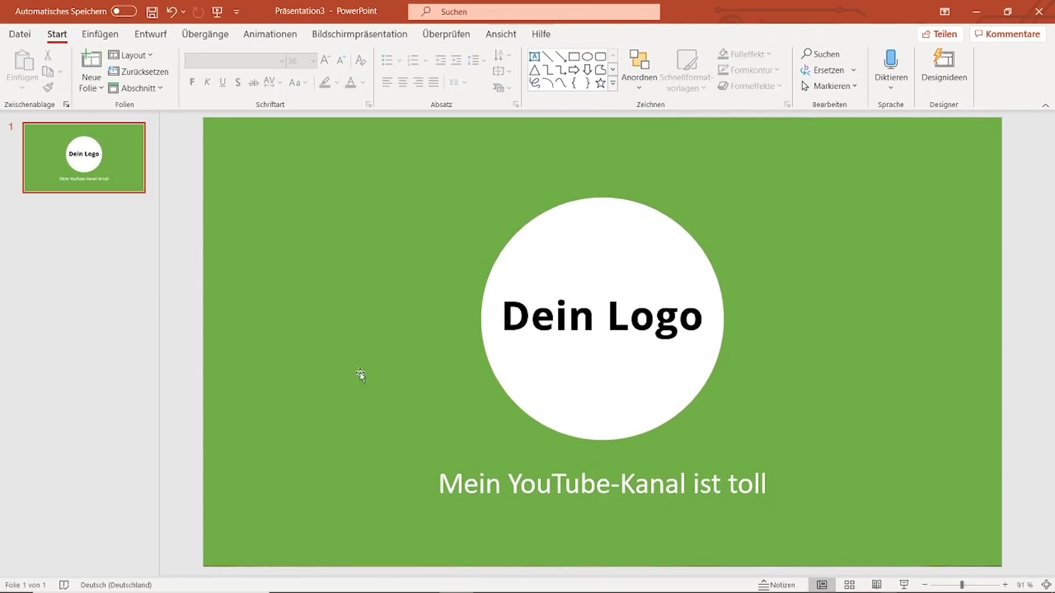
# Open the Selection Pane and toggle visibility of all slide objects to check the cube picture
pyautogui.click(646, 82)
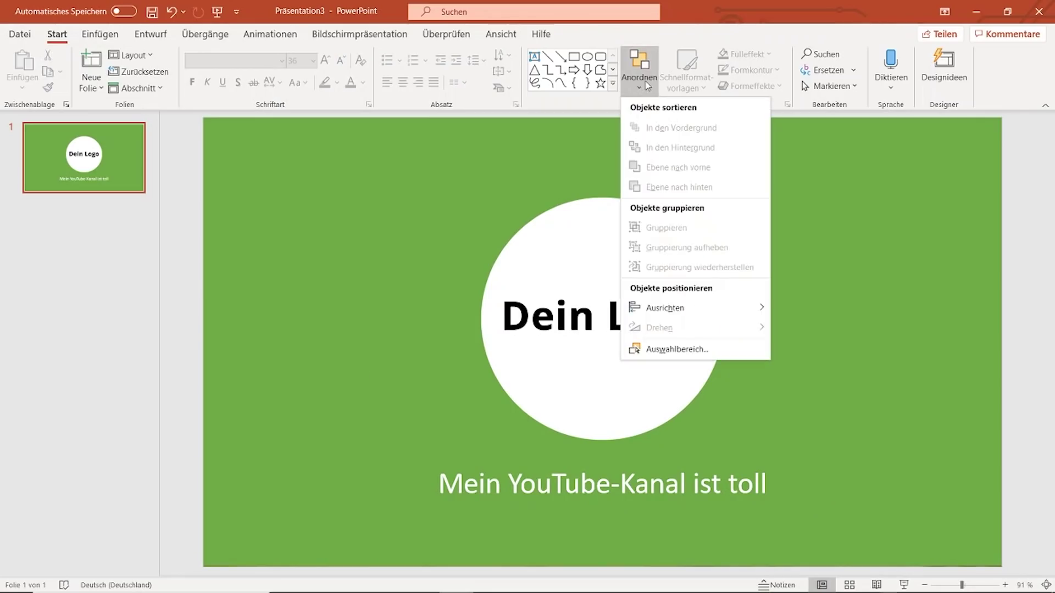
pyautogui.click(680, 350)
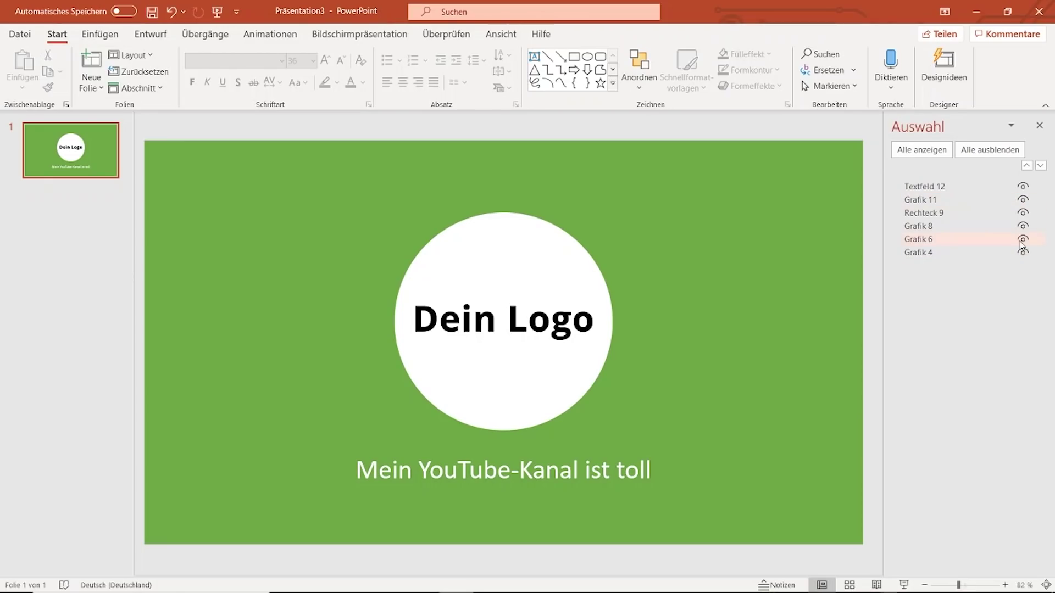
pyautogui.click(1023, 187)
pyautogui.click(1023, 200)
pyautogui.click(1023, 213)
pyautogui.click(1023, 226)
pyautogui.click(1023, 239)
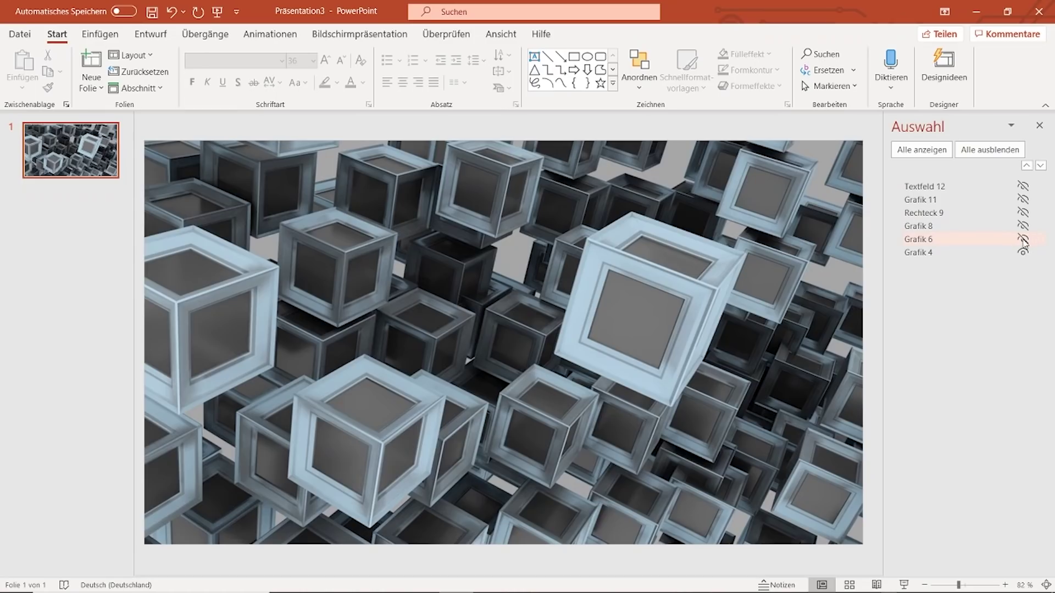
pyautogui.click(1024, 239)
pyautogui.click(1023, 226)
pyautogui.click(1023, 212)
pyautogui.click(1023, 200)
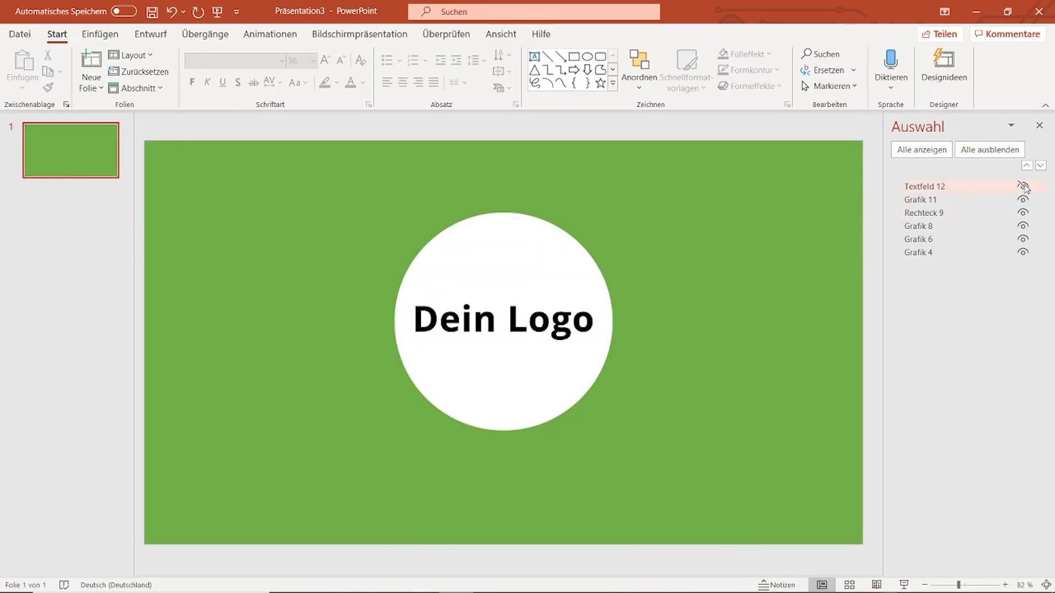
pyautogui.click(1024, 187)
# Hide Textfeld 12, Grafik 11, Rechteck 9 and Grafik 8, then select the mountain picture Grafik 6
pyautogui.click(1023, 187)
pyautogui.click(1023, 200)
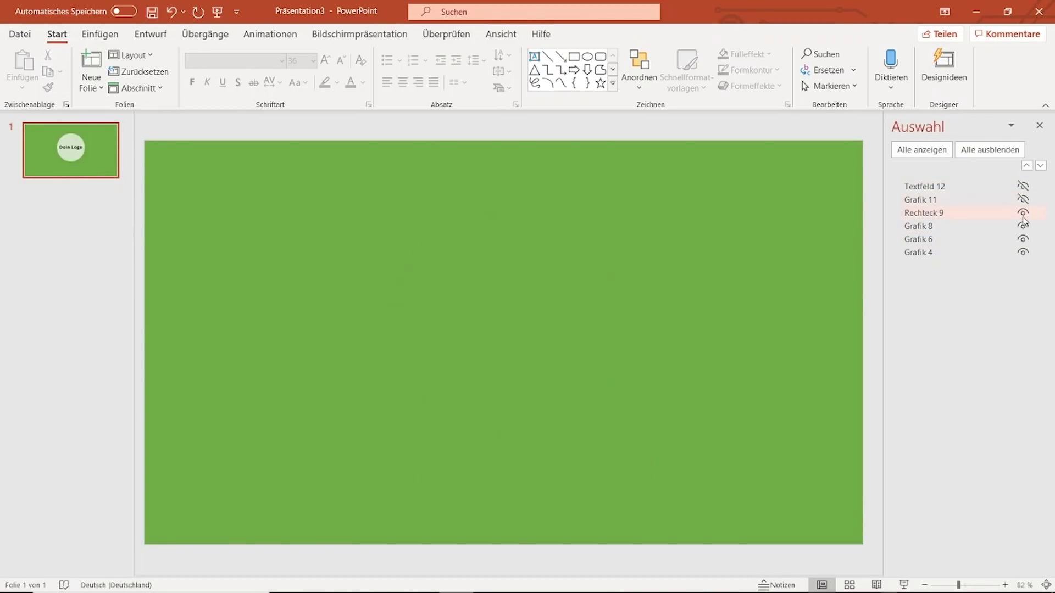
pyautogui.click(1023, 212)
pyautogui.click(1023, 226)
pyautogui.click(1023, 241)
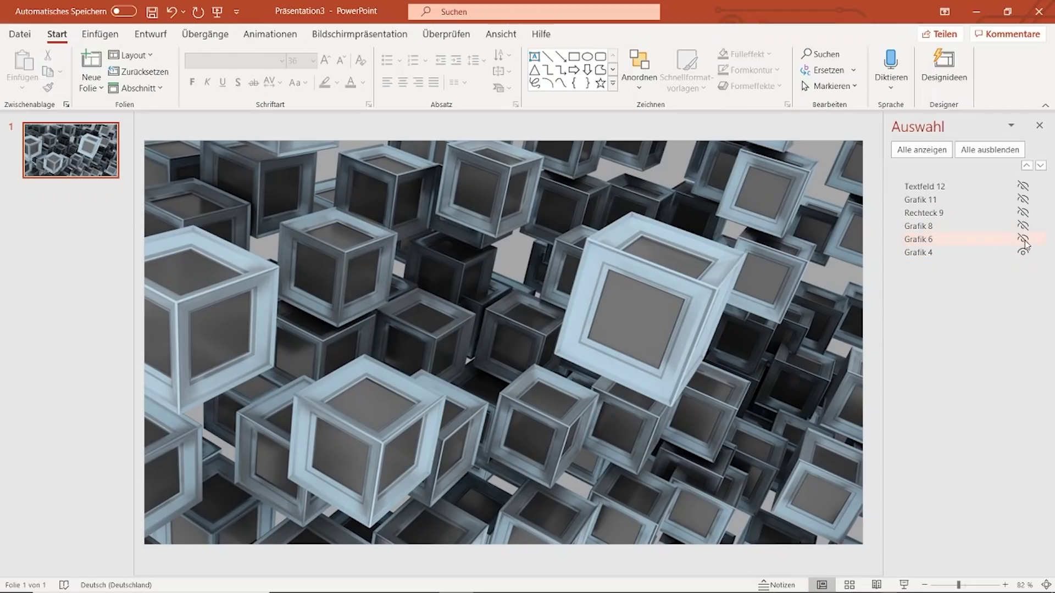
pyautogui.click(1023, 240)
pyautogui.click(978, 239)
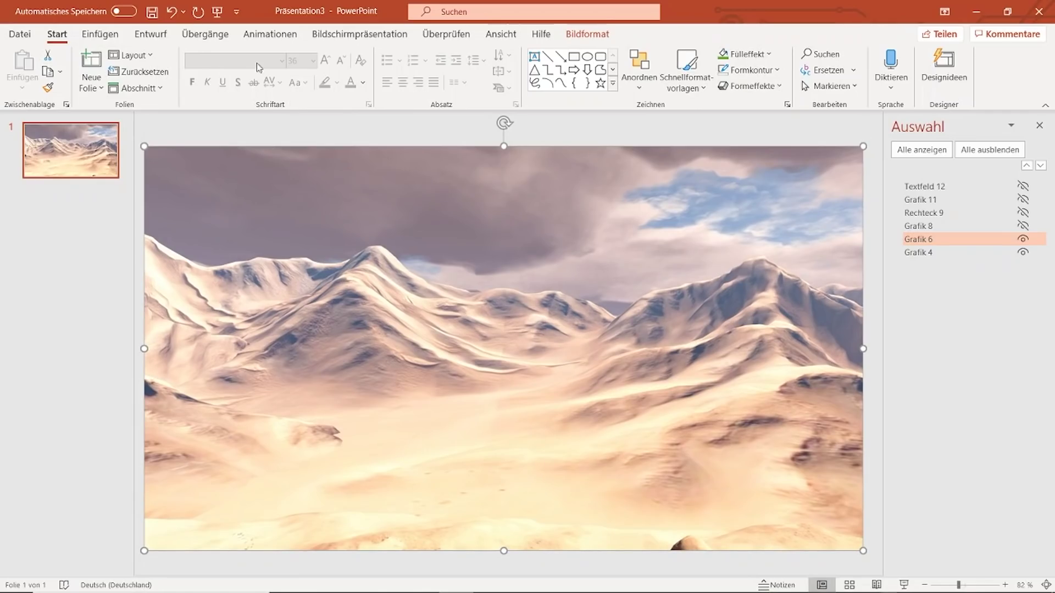
# Open the Animation Pane and give Grafik 6 the Streifen entrance effect from More Entrance Effects
pyautogui.click(264, 37)
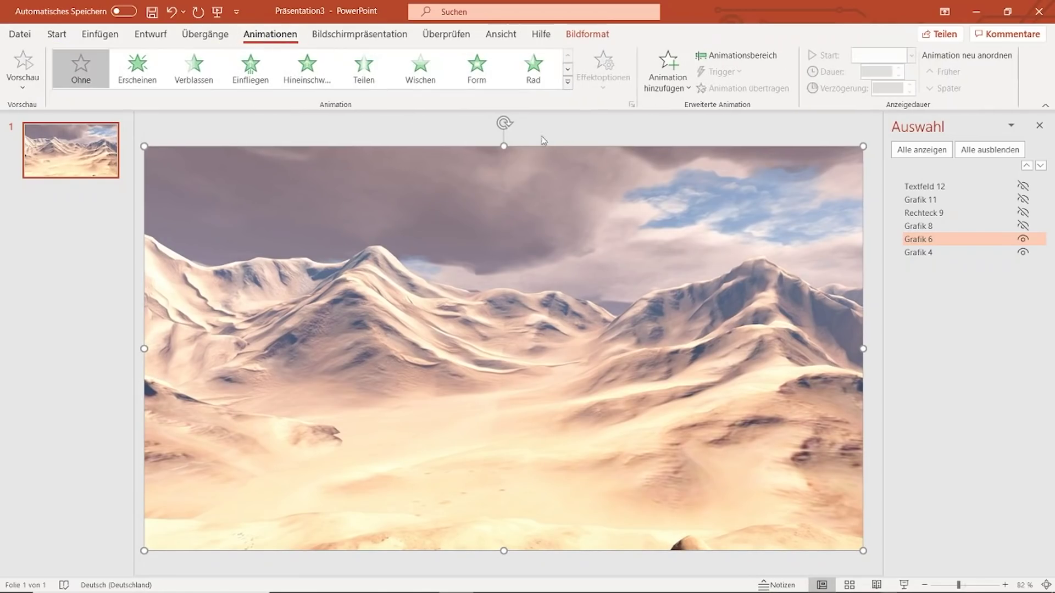
pyautogui.click(739, 55)
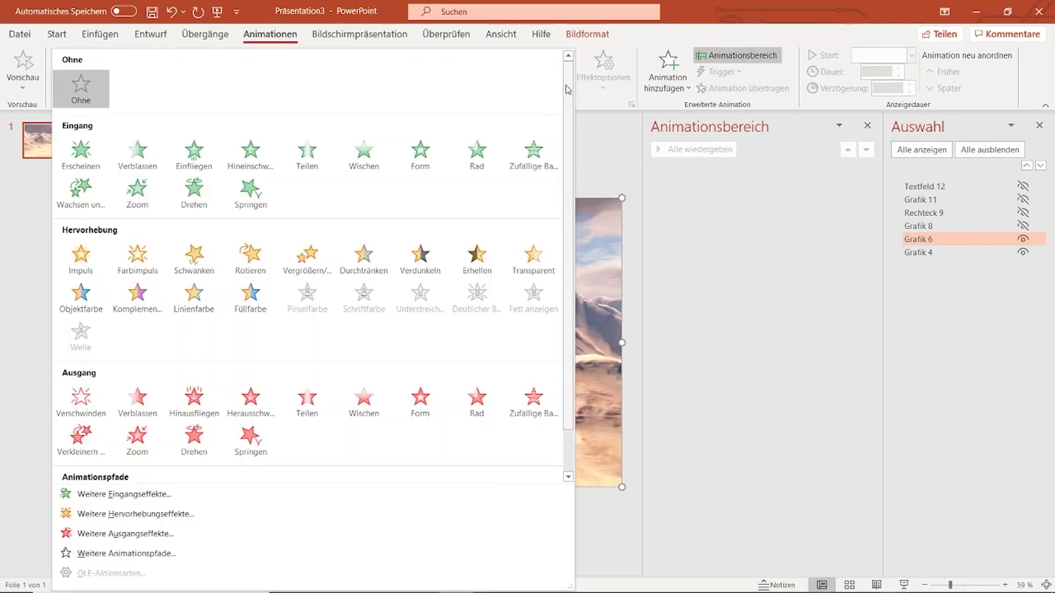
pyautogui.click(568, 82)
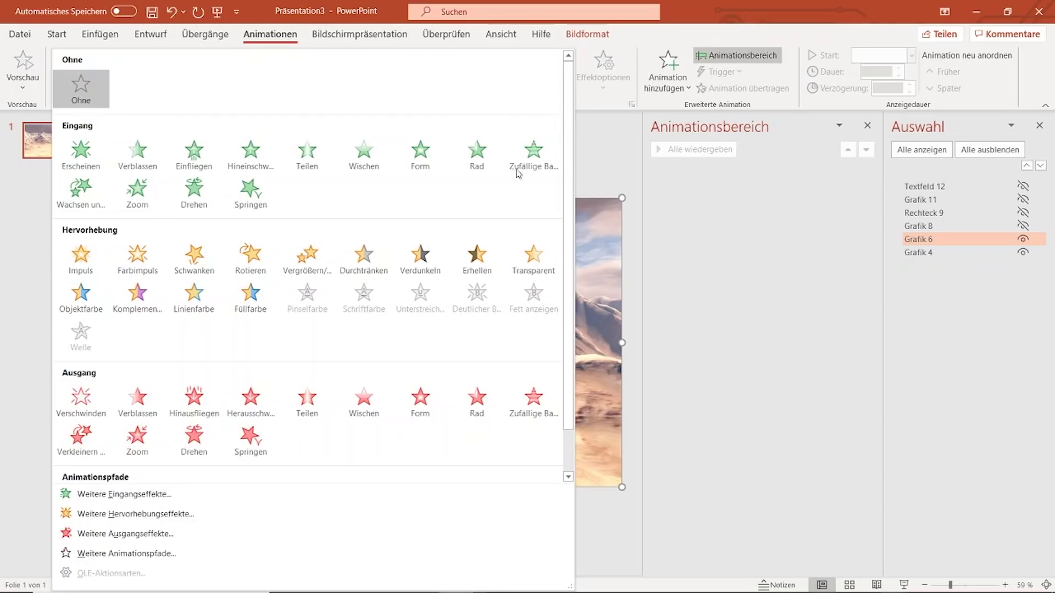
pyautogui.click(664, 82)
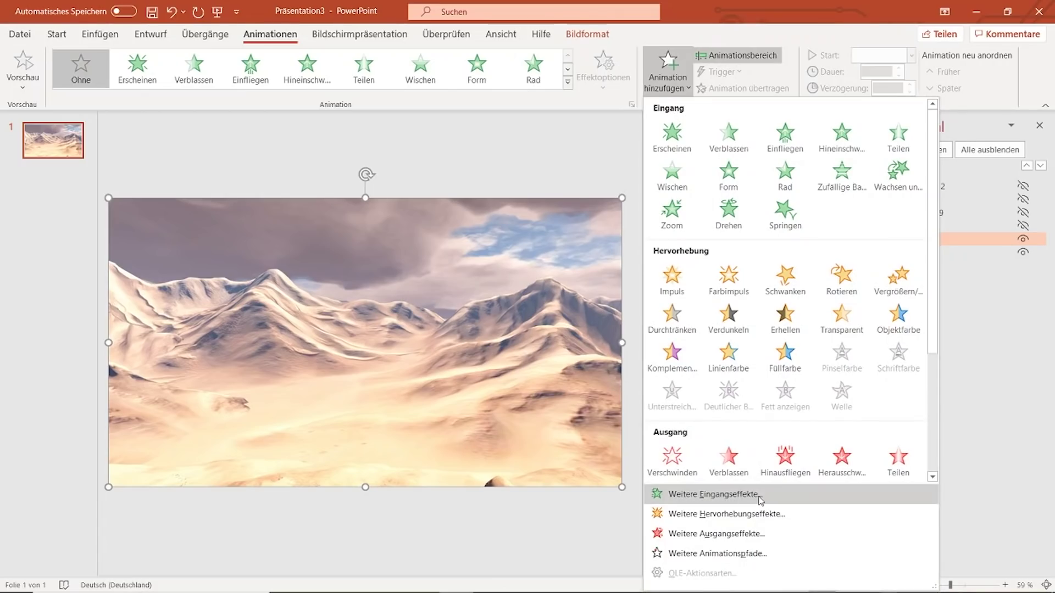
pyautogui.click(760, 500)
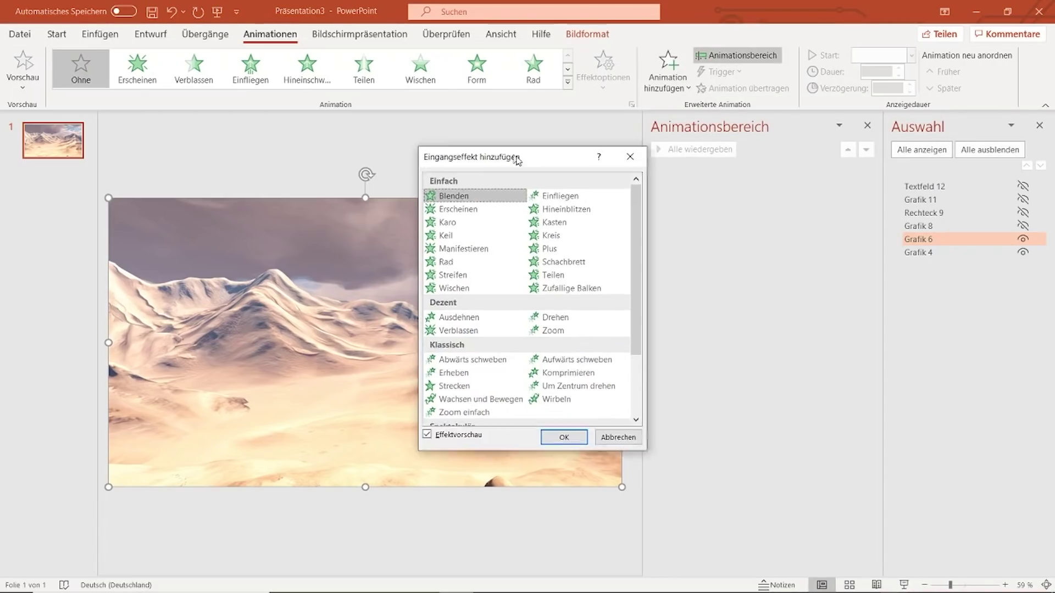
pyautogui.moveTo(517, 160); pyautogui.dragTo(758, 201)
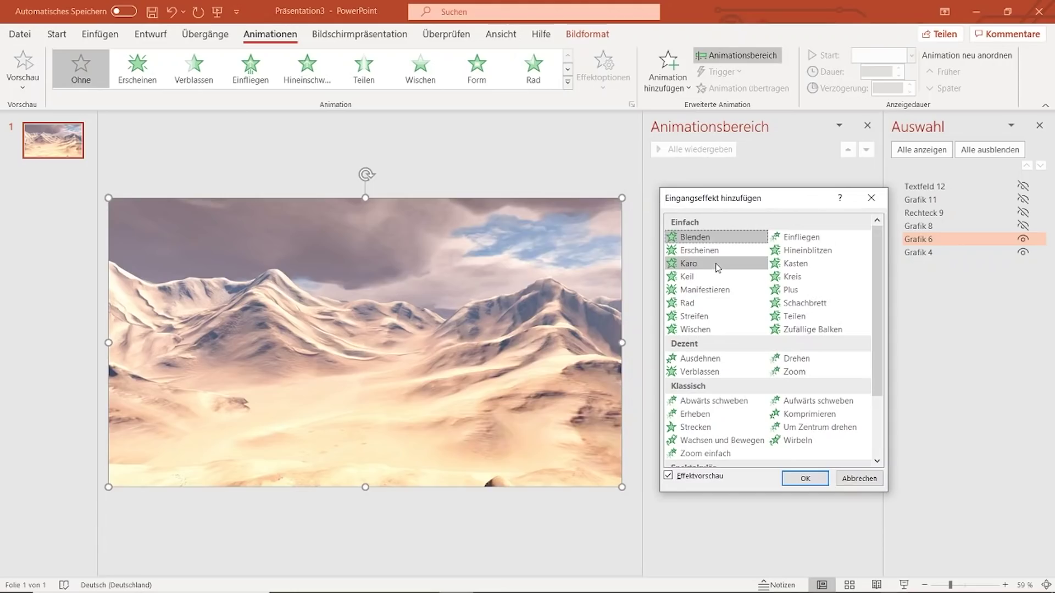
pyautogui.click(718, 266)
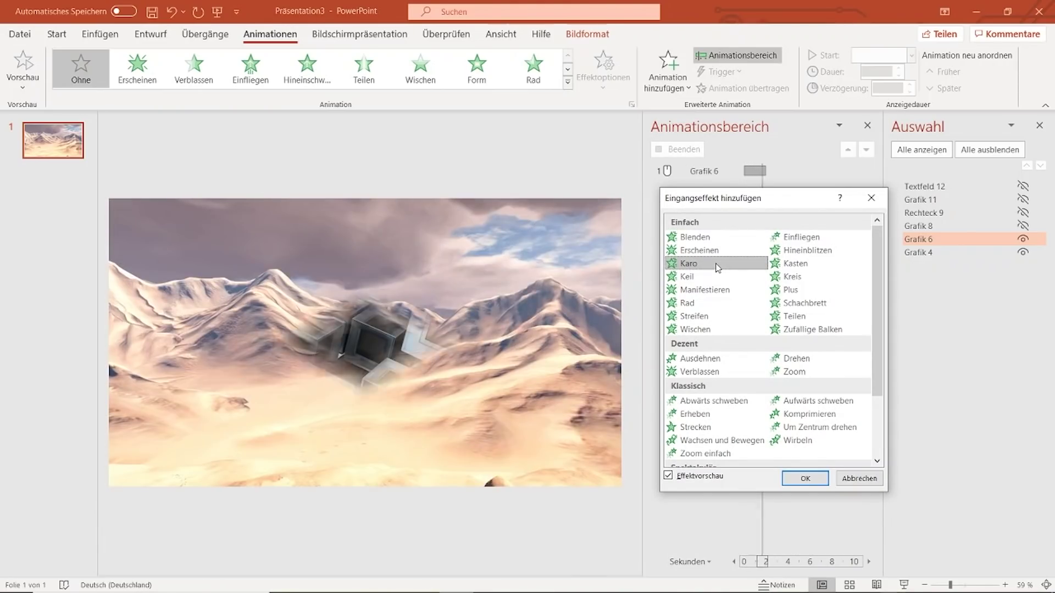
pyautogui.click(723, 317)
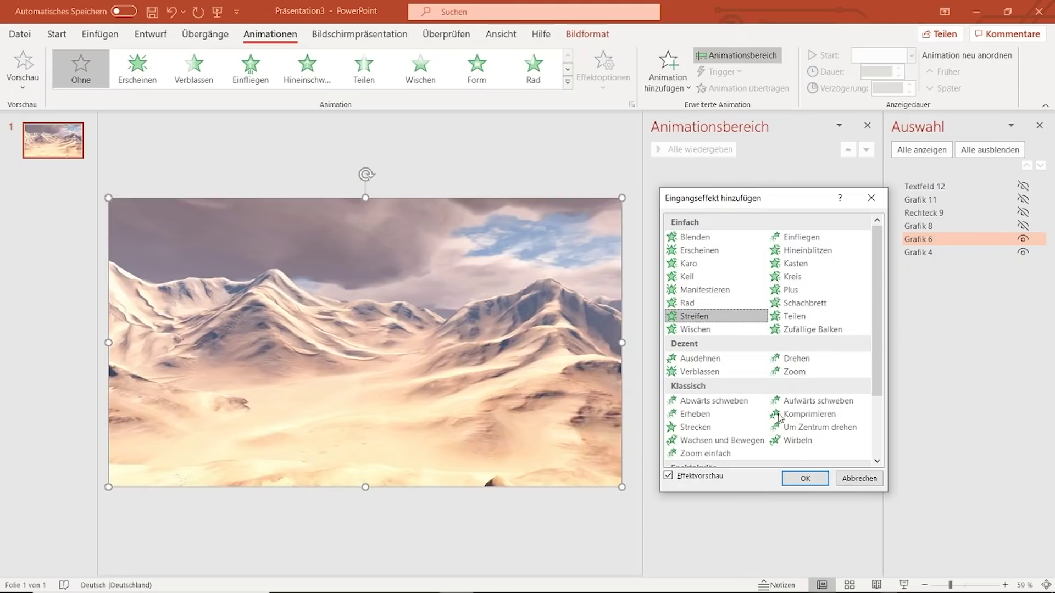
pyautogui.click(805, 480)
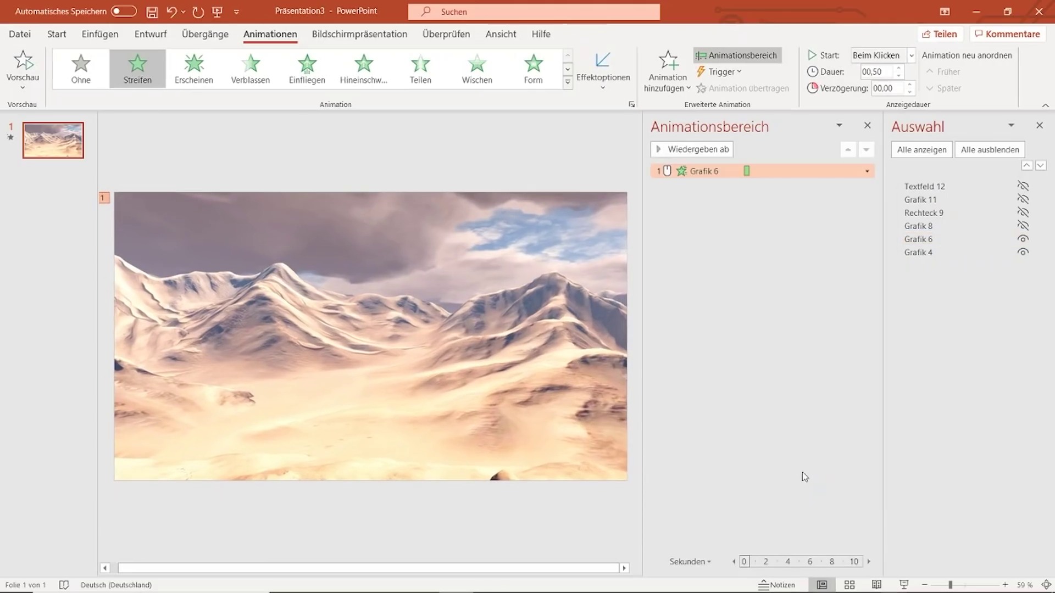
# Set the Grafik 6 Streifen animation to start Mit Vorheriger with no delay
pyautogui.click(867, 171)
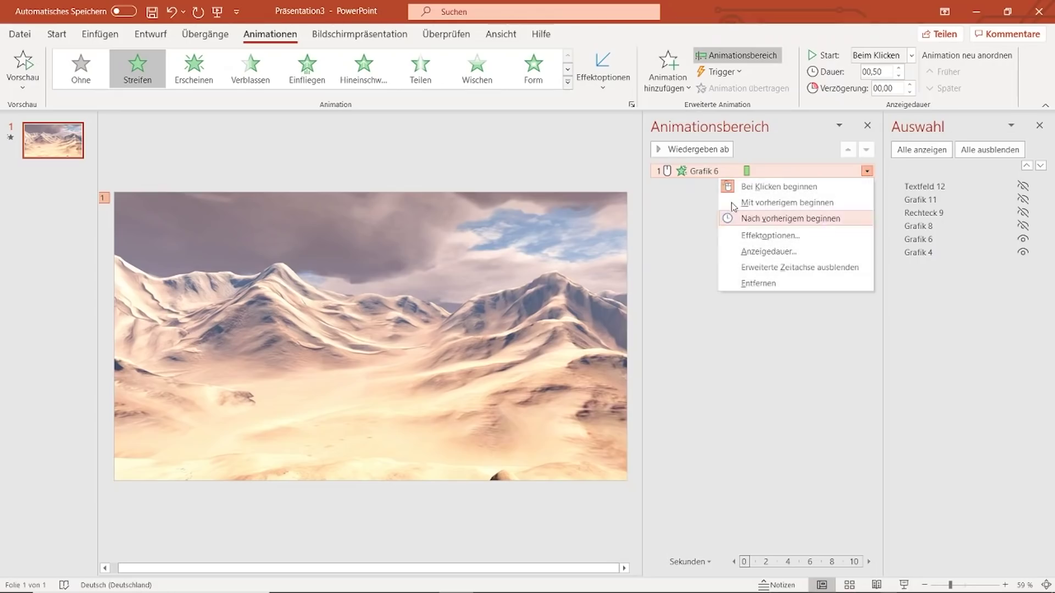
pyautogui.click(774, 204)
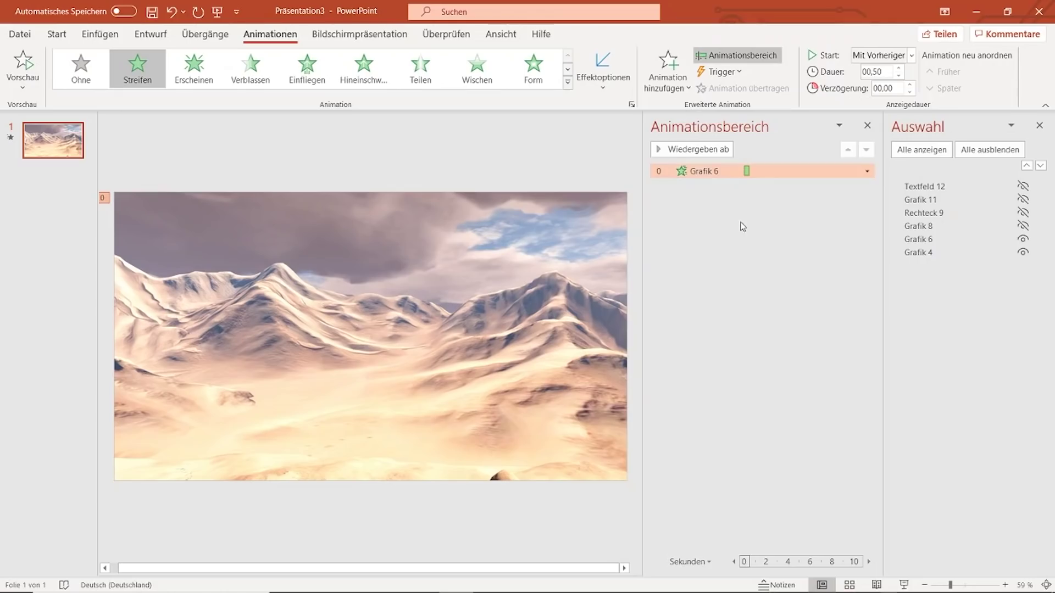
pyautogui.click(867, 172)
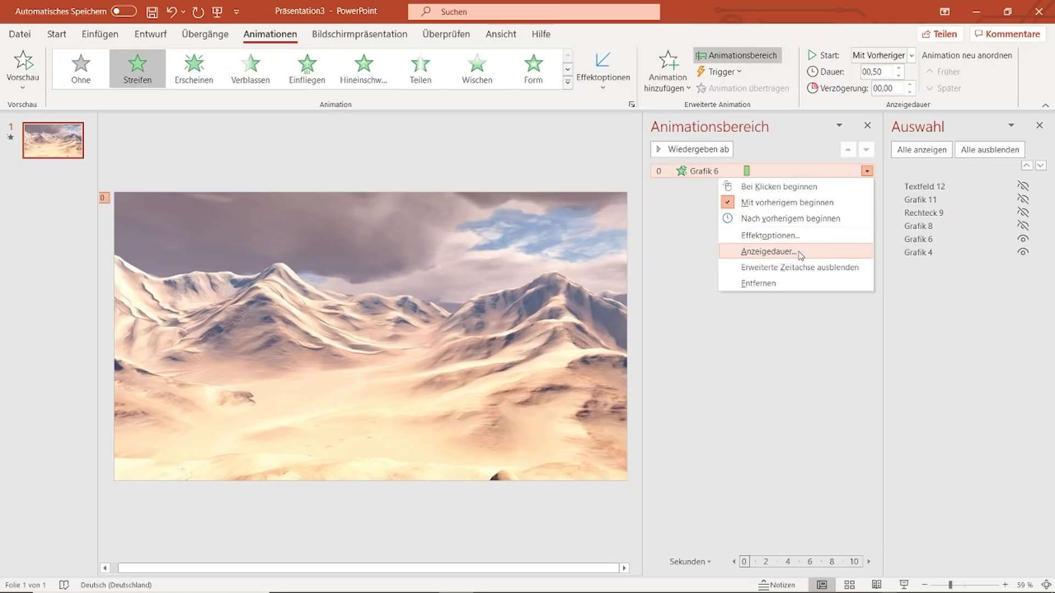
pyautogui.click(800, 255)
pyautogui.moveTo(502, 196)
pyautogui.mouseDown()
pyautogui.moveTo(764, 265)
pyautogui.moveTo(799, 255)
pyautogui.mouseUp()
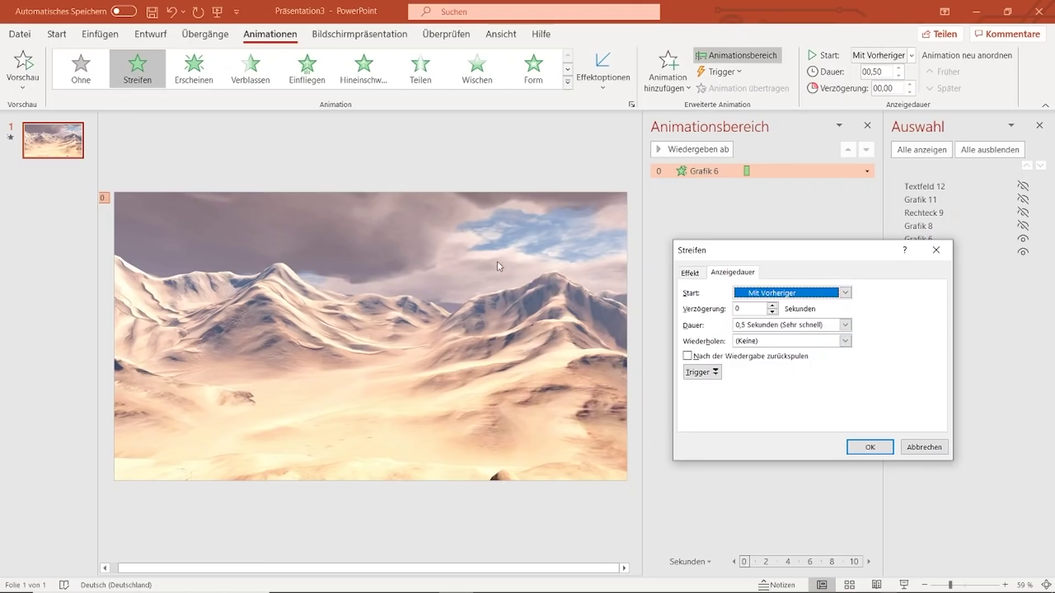
# Set the Streifen animation's direction to Links nach unten and confirm
pyautogui.click(691, 274)
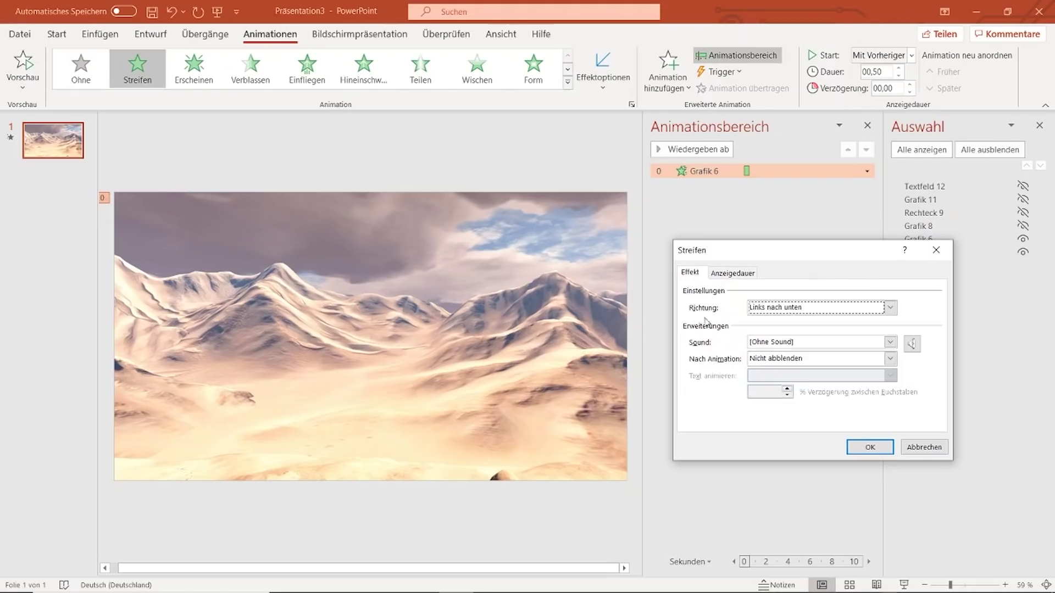
pyautogui.click(889, 309)
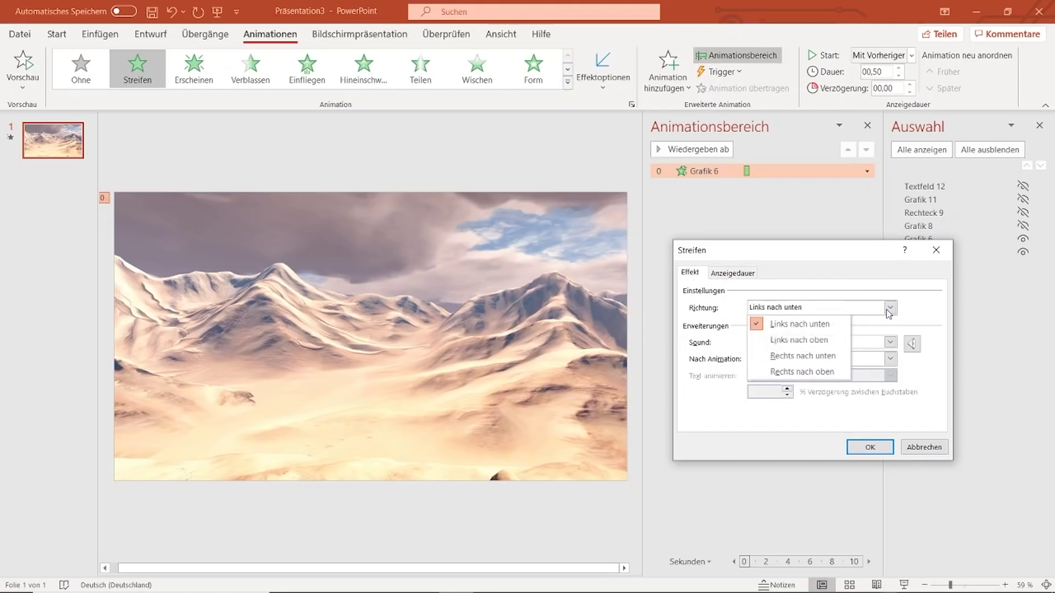
pyautogui.click(818, 357)
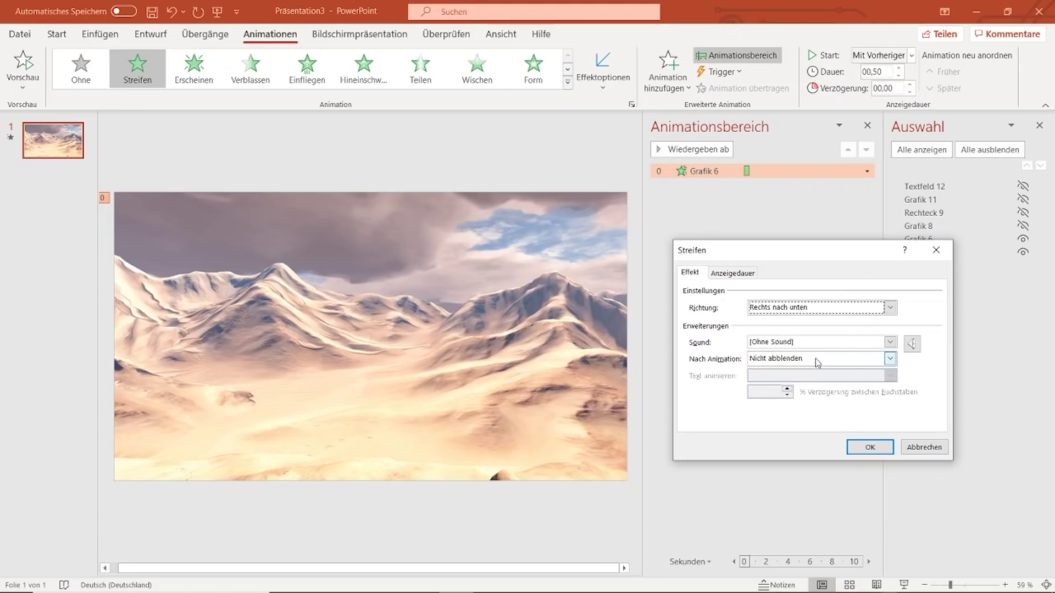
pyautogui.click(848, 308)
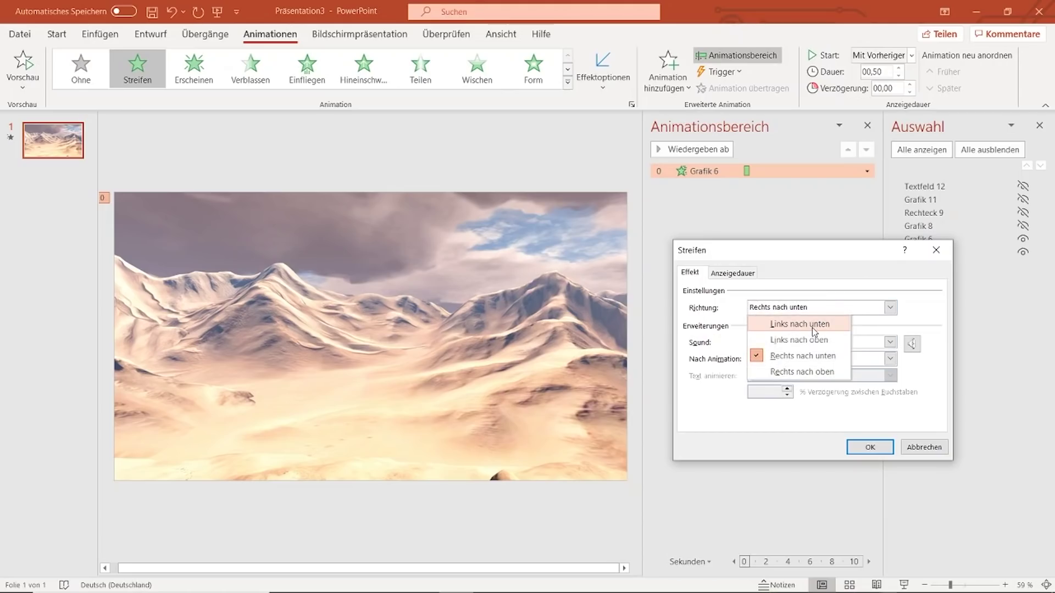
pyautogui.click(812, 325)
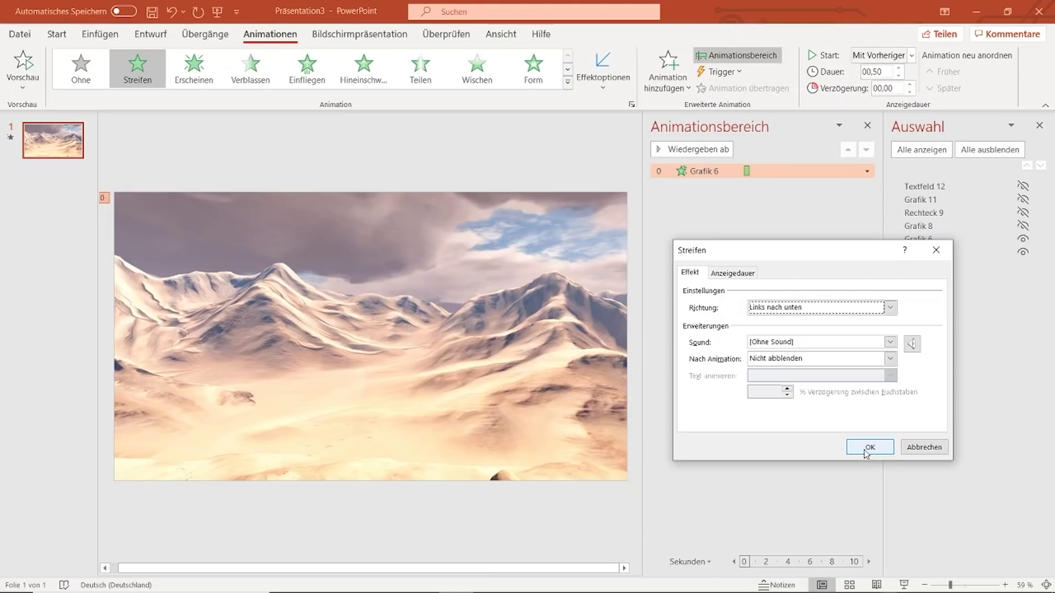
pyautogui.click(867, 454)
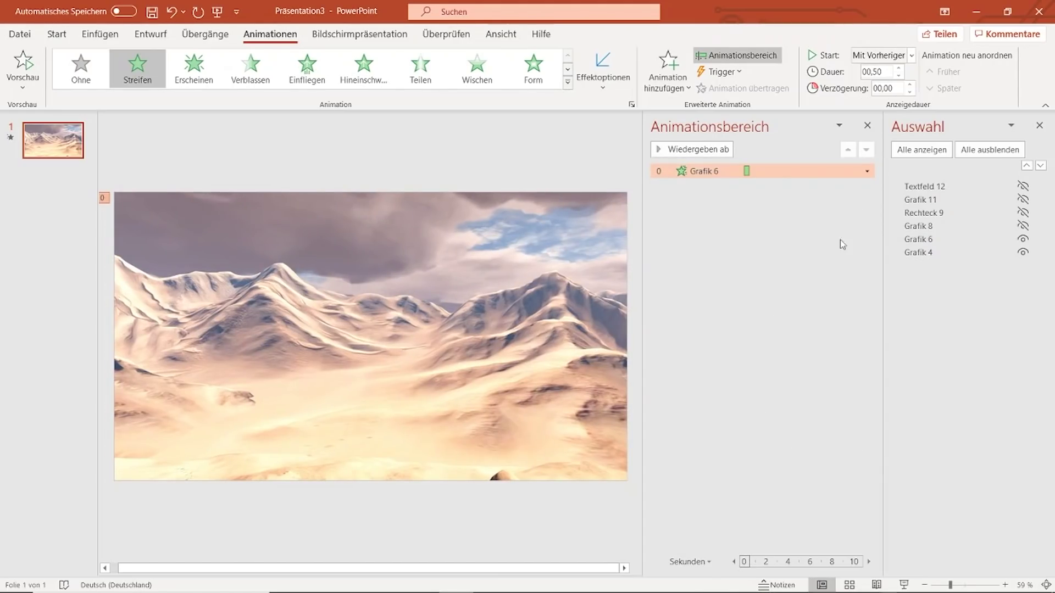
# Show Grafik 8 and give it a Teilen entrance starting after the previous with a 1-second delay
pyautogui.click(1023, 226)
pyautogui.click(954, 230)
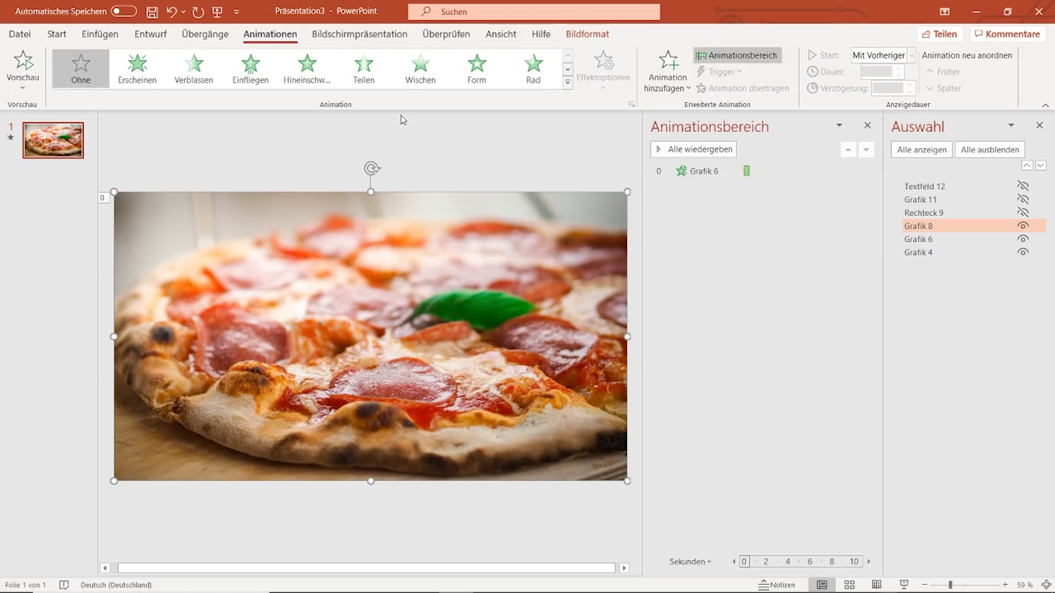
pyautogui.click(364, 69)
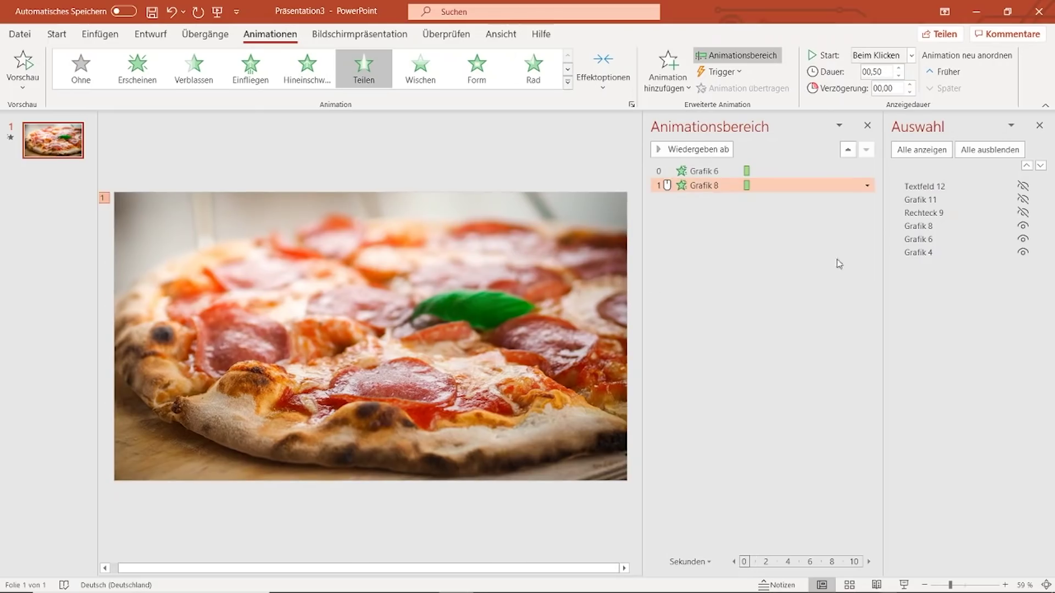
pyautogui.click(868, 186)
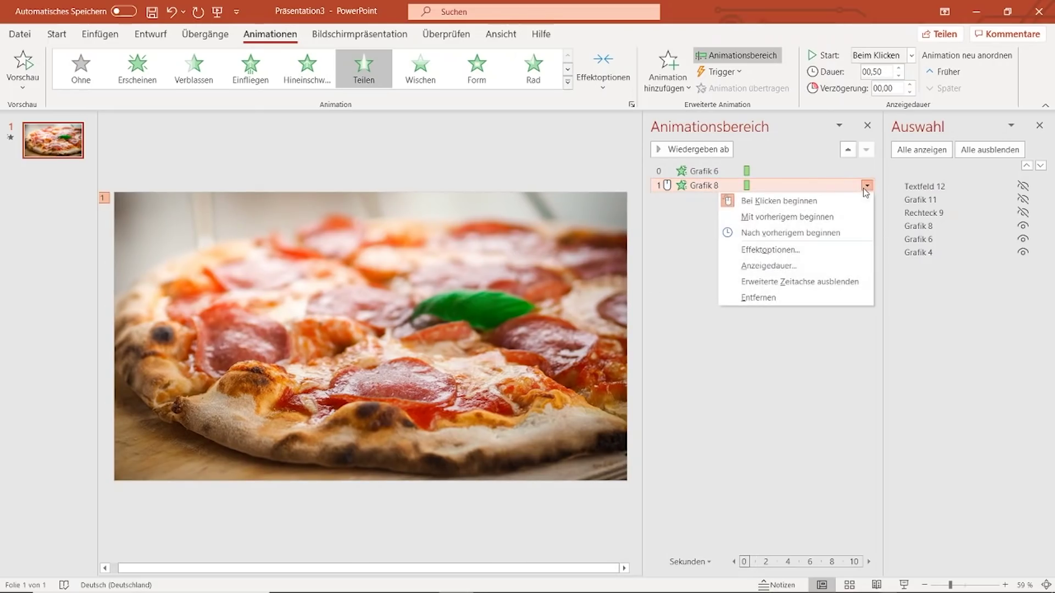
pyautogui.click(814, 233)
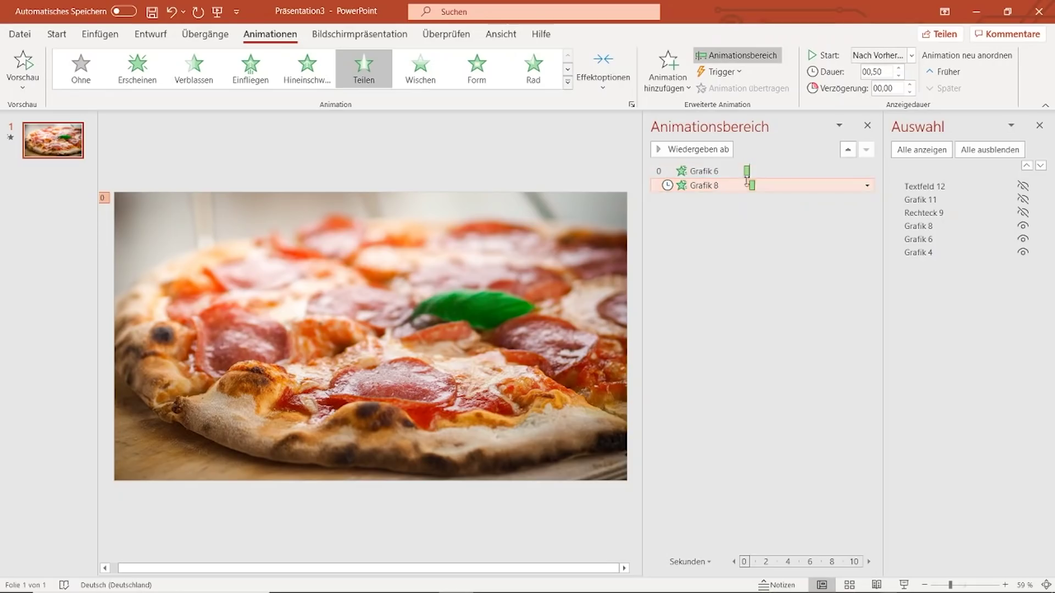
pyautogui.click(705, 171)
pyautogui.click(692, 149)
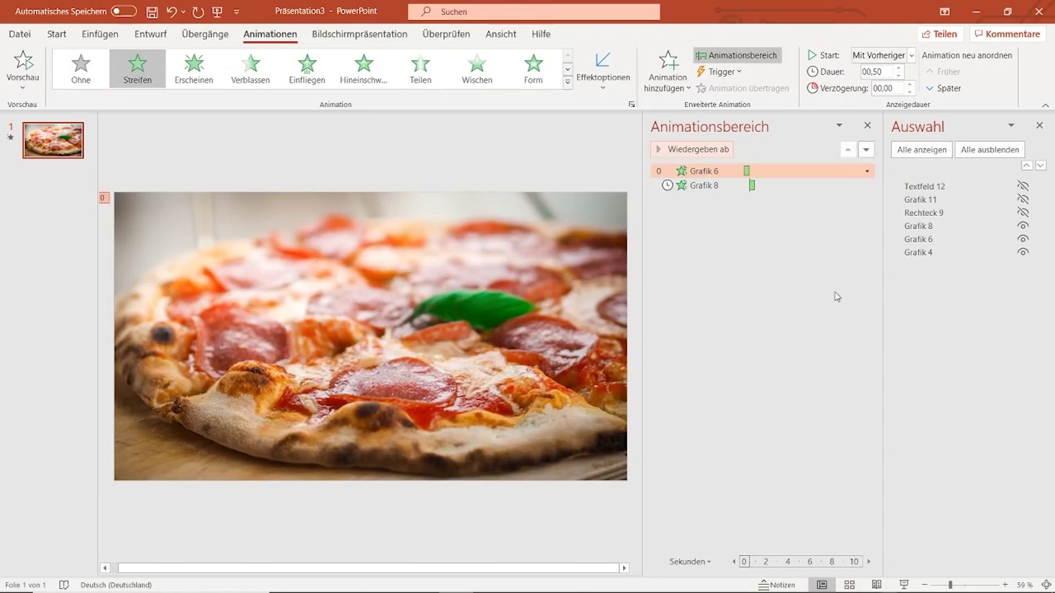
pyautogui.click(868, 187)
pyautogui.click(867, 185)
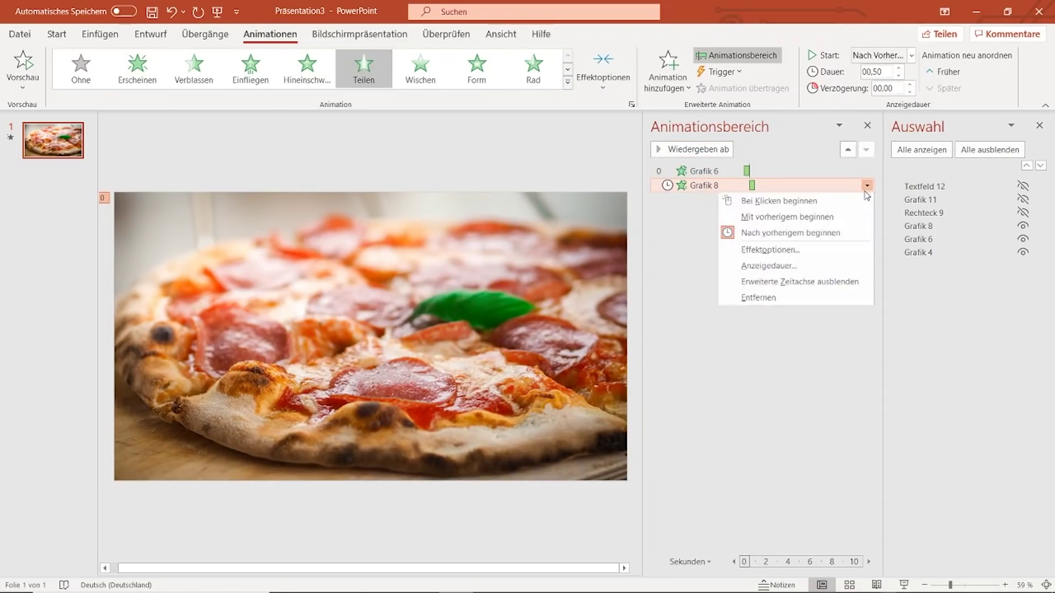
pyautogui.click(823, 267)
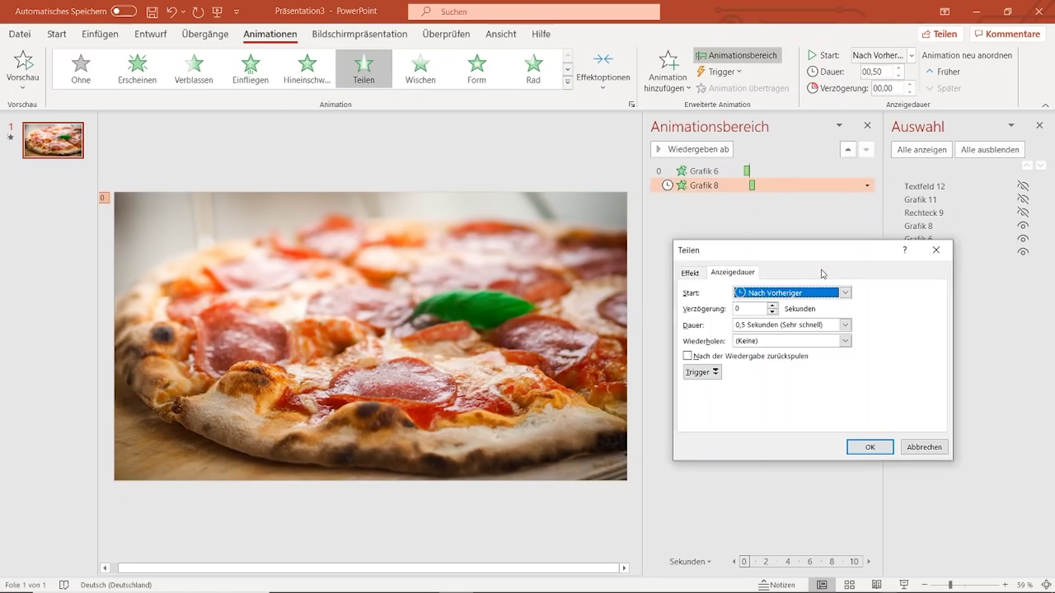
pyautogui.click(772, 305)
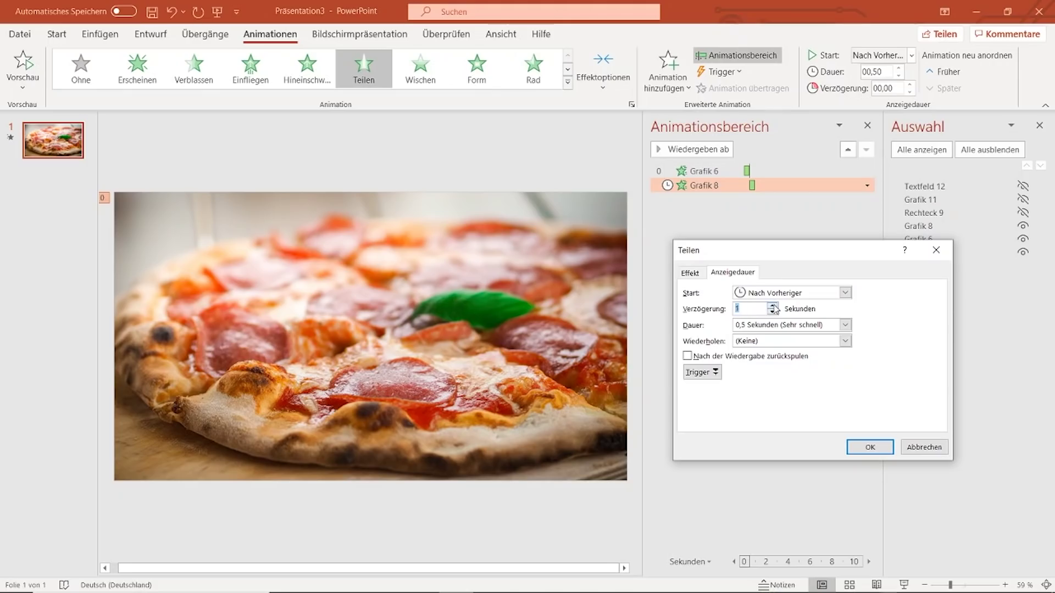
pyautogui.click(870, 447)
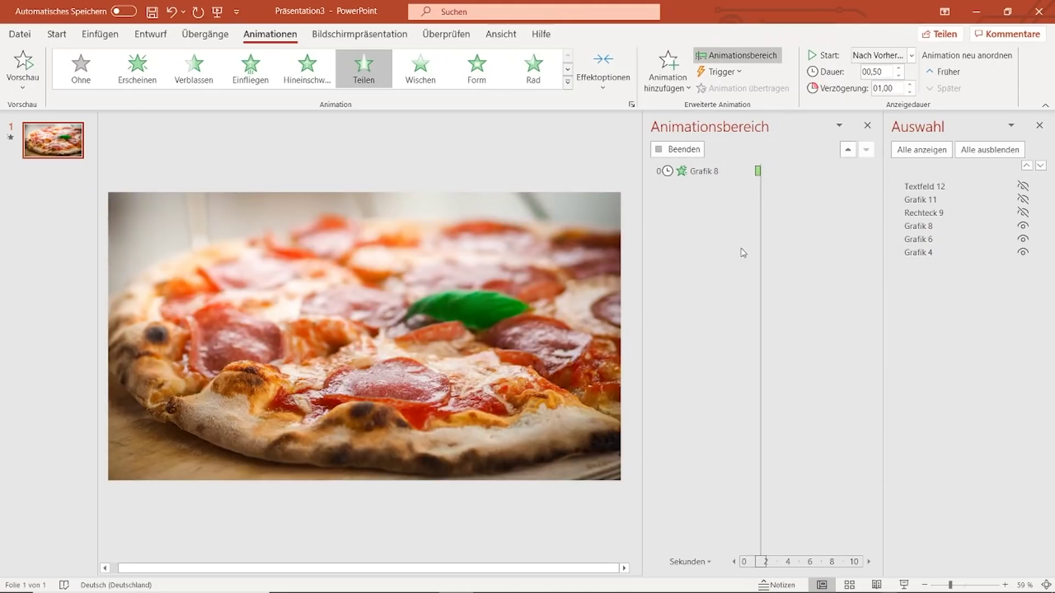
# Make the Grafik 6 animation start after the previous with a 1-second delay, then preview the sequence
pyautogui.click(714, 172)
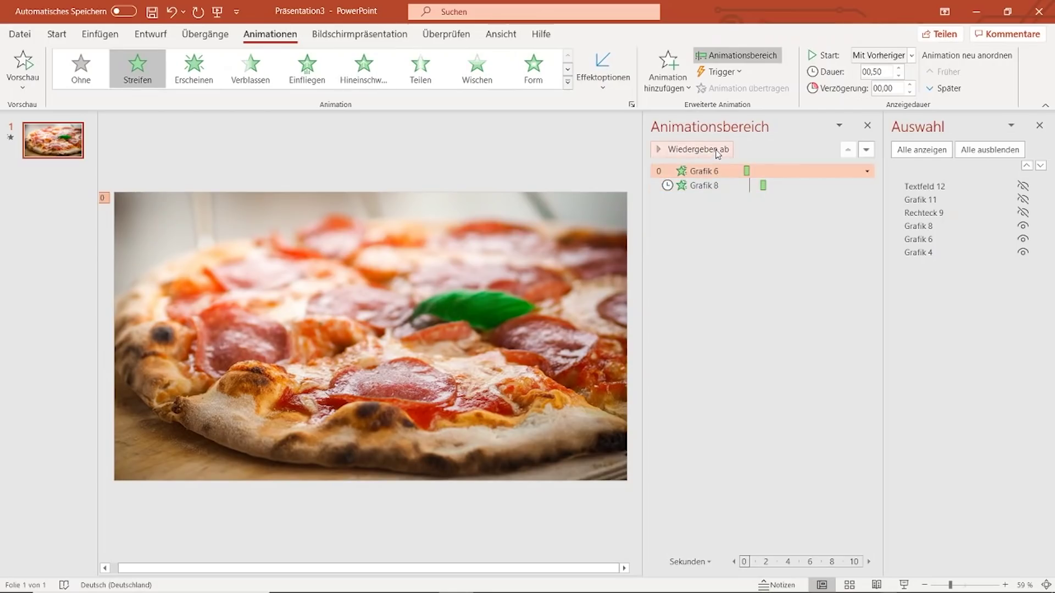
pyautogui.click(867, 171)
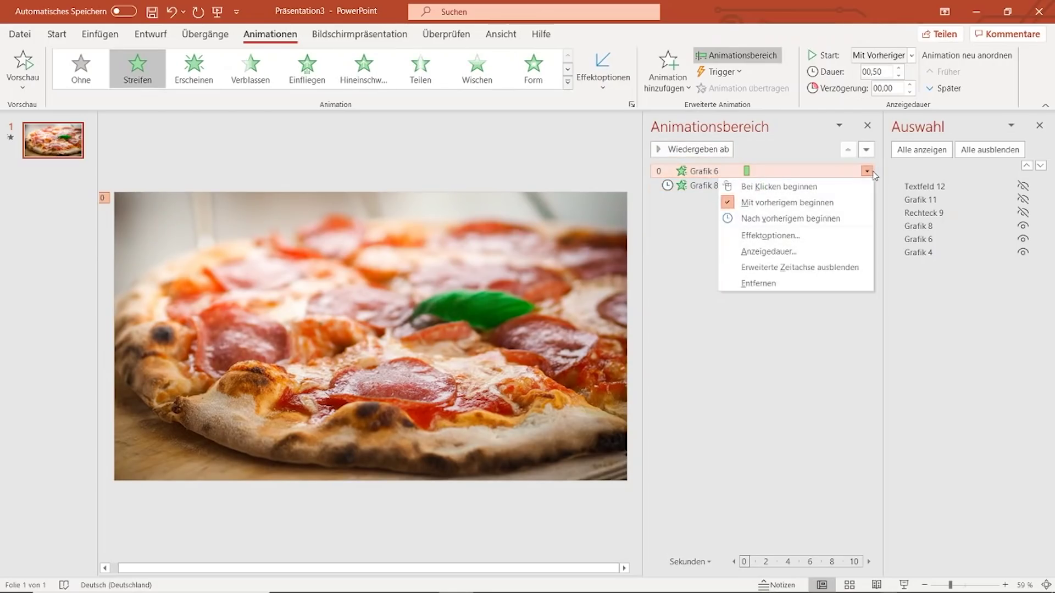
pyautogui.click(787, 219)
pyautogui.click(867, 170)
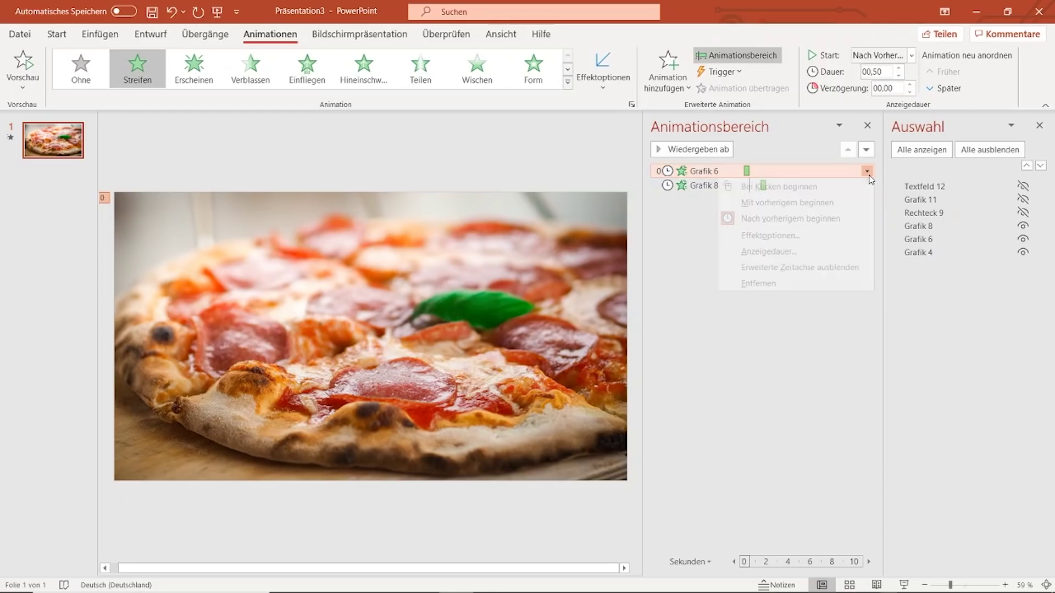
pyautogui.click(805, 251)
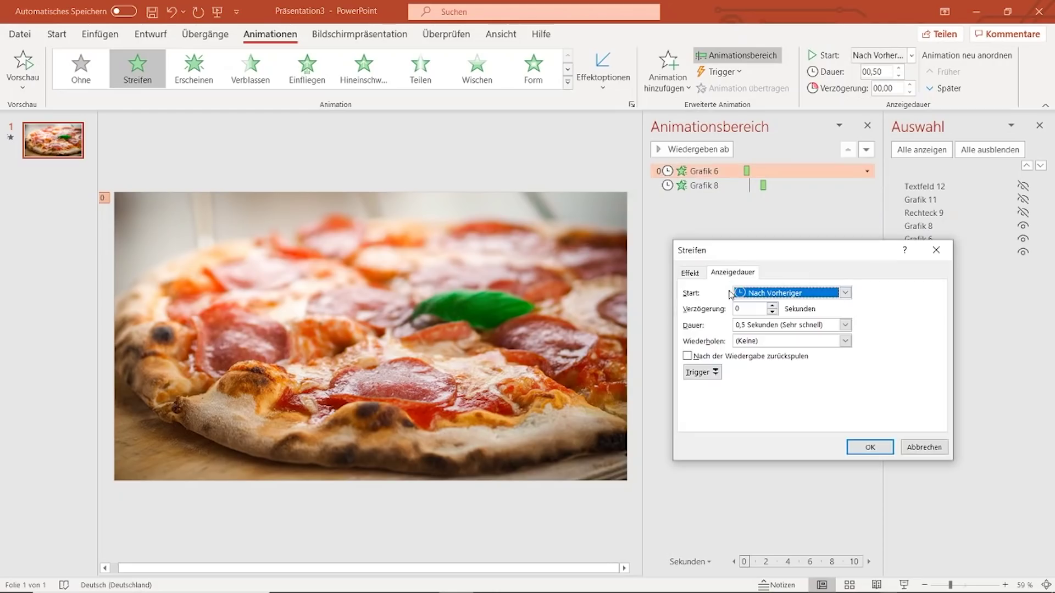
pyautogui.click(773, 311)
pyautogui.click(774, 307)
pyautogui.click(870, 447)
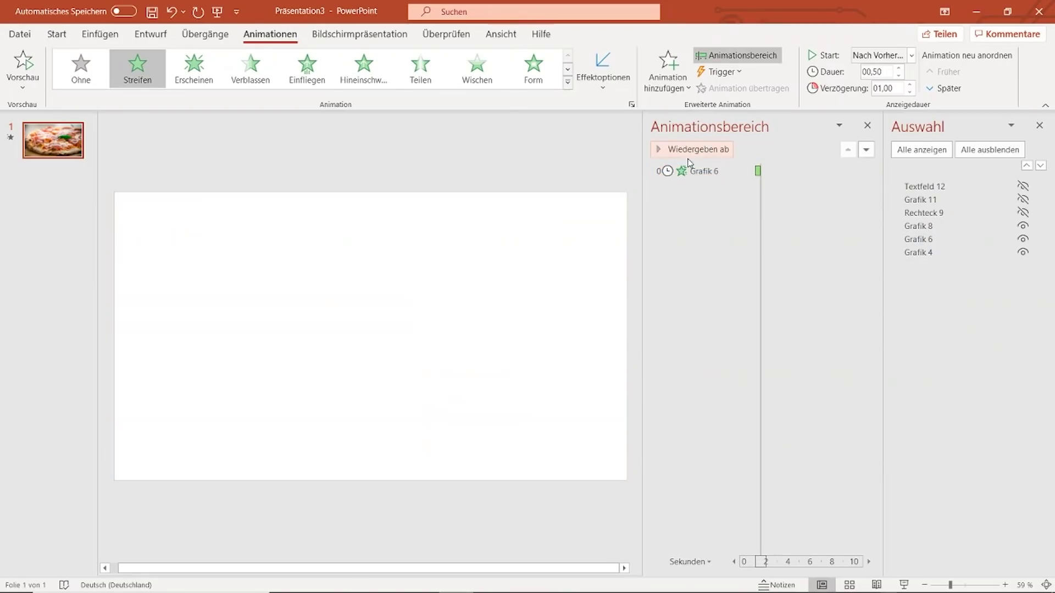
pyautogui.click(707, 151)
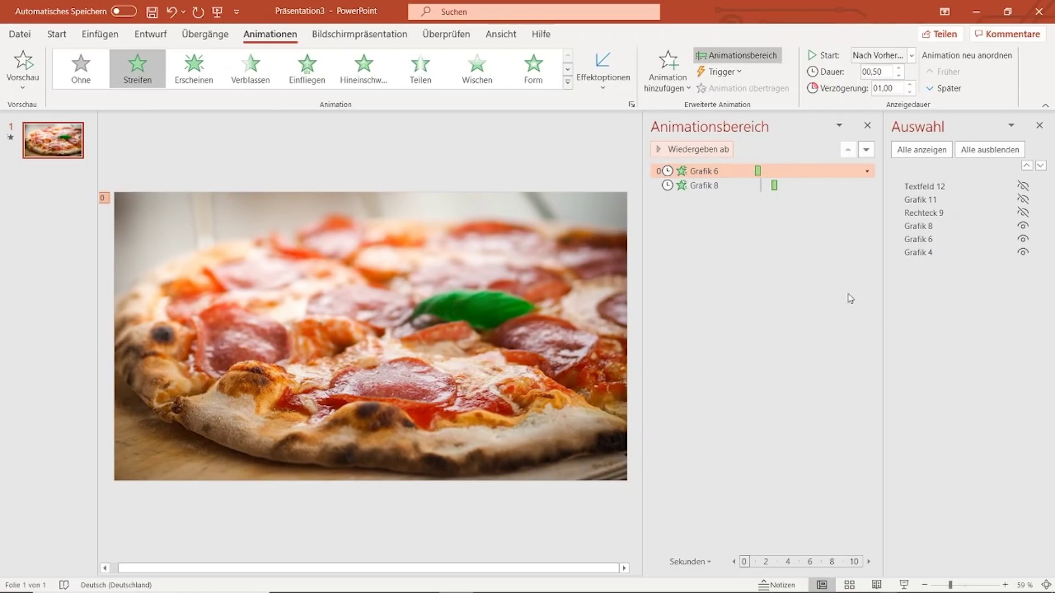
# Unhide the green rectangle Rechteck 9 and give it a Zoom entrance effect
pyautogui.click(1024, 212)
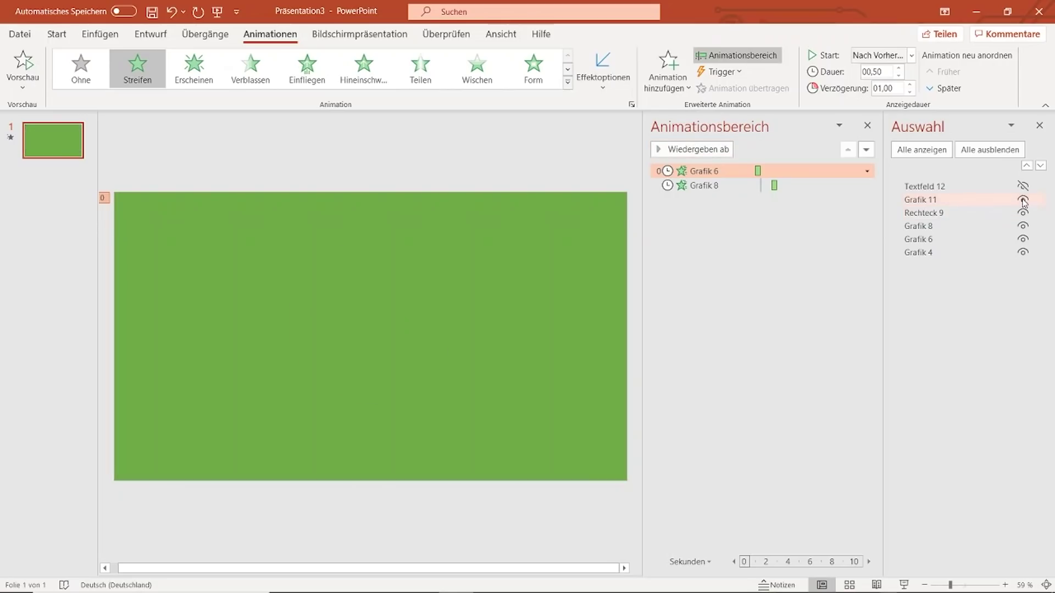
pyautogui.click(1023, 199)
pyautogui.click(1023, 186)
pyautogui.click(1023, 199)
pyautogui.click(1023, 186)
pyautogui.click(970, 214)
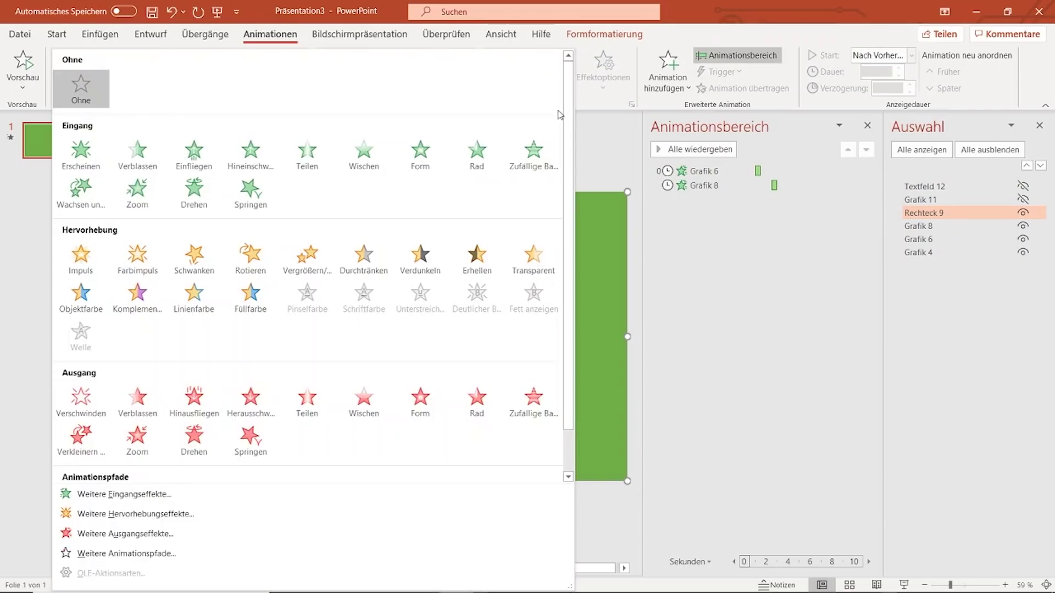
pyautogui.click(567, 82)
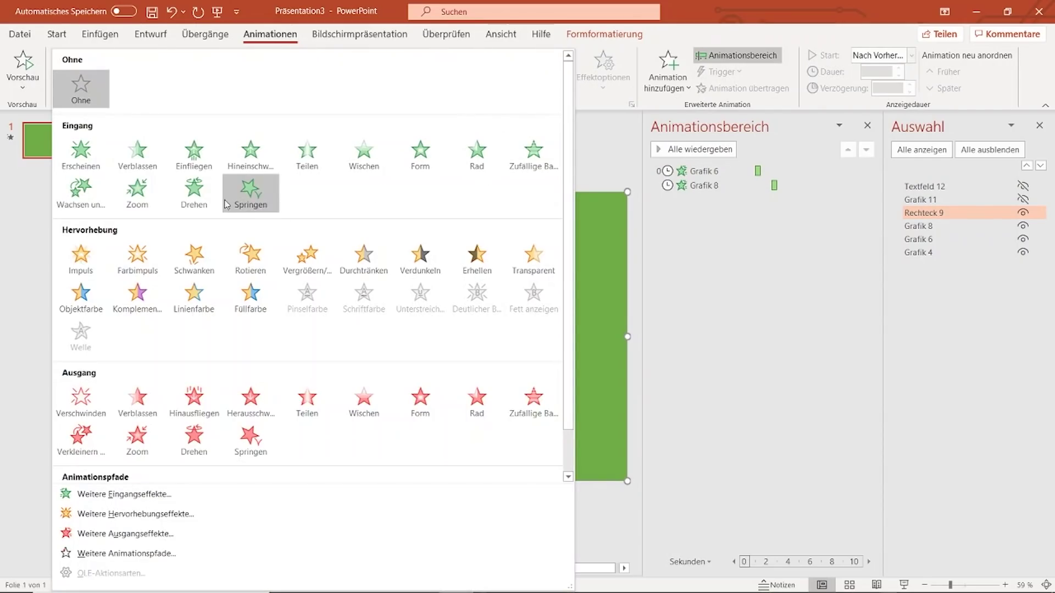
pyautogui.click(151, 189)
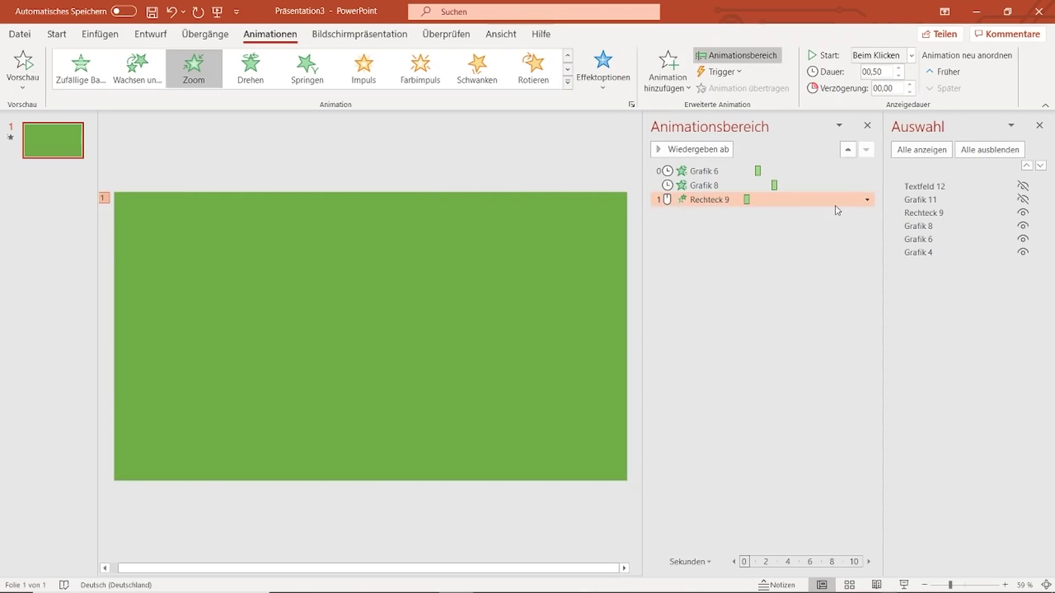
# Set the Zoom to start after the previous with a 1-second delay, and unhide the Dein Logo circle
pyautogui.click(868, 200)
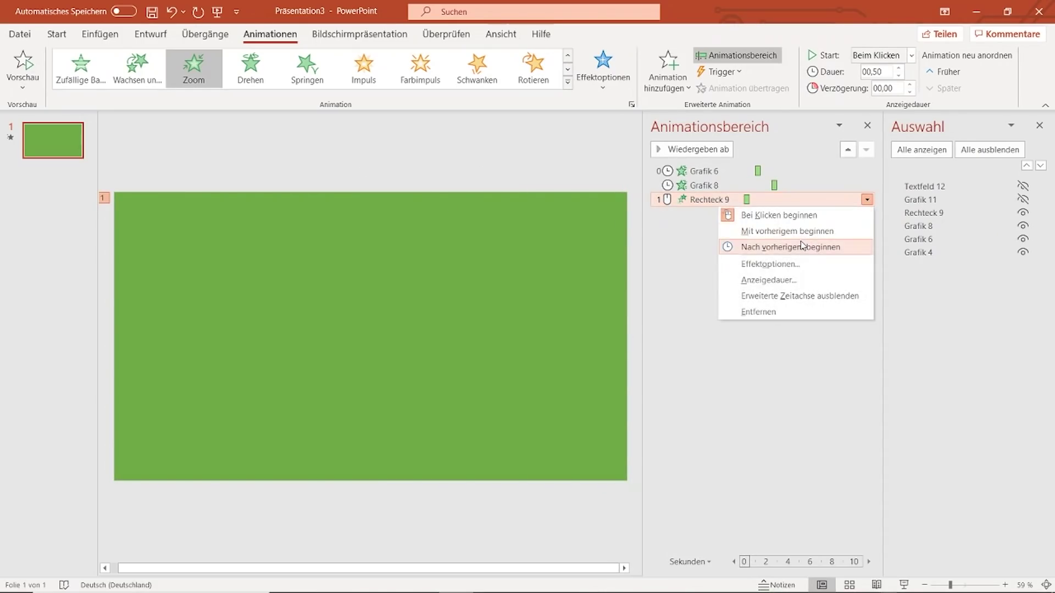
pyautogui.click(803, 247)
pyautogui.click(868, 199)
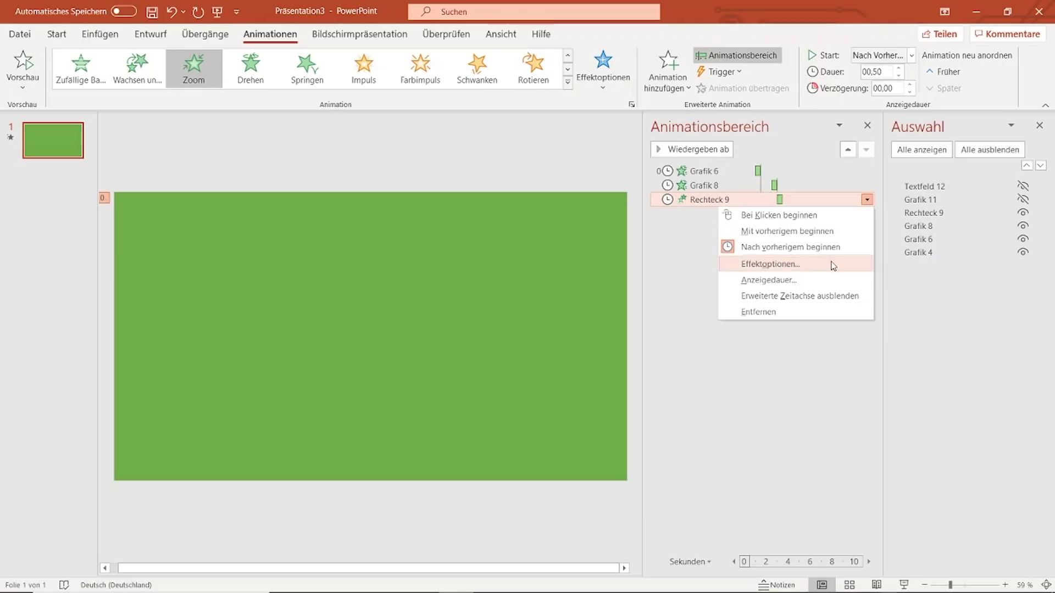
pyautogui.click(747, 279)
pyautogui.click(773, 306)
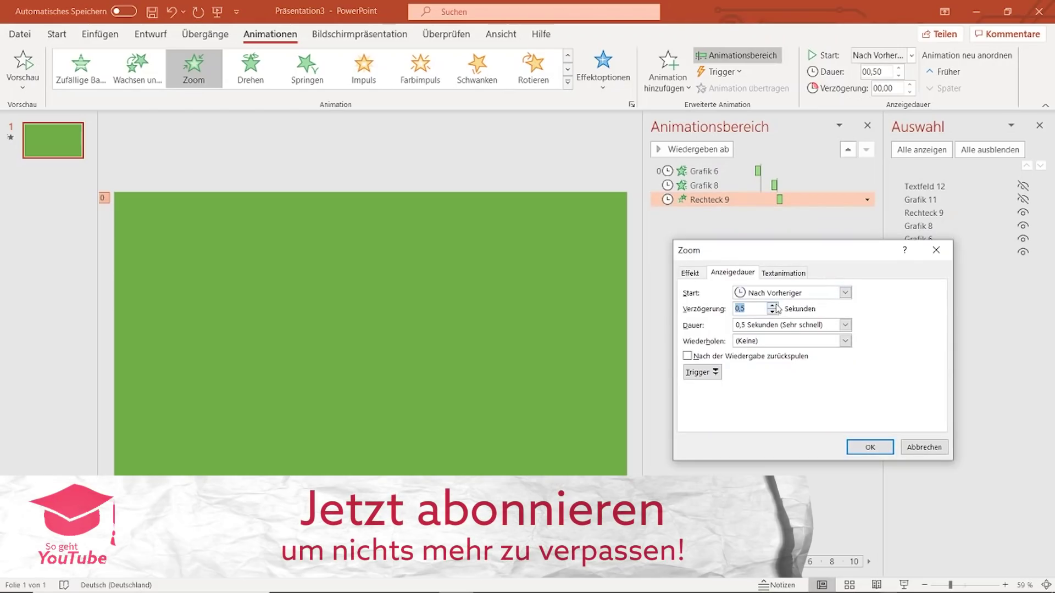
pyautogui.click(867, 448)
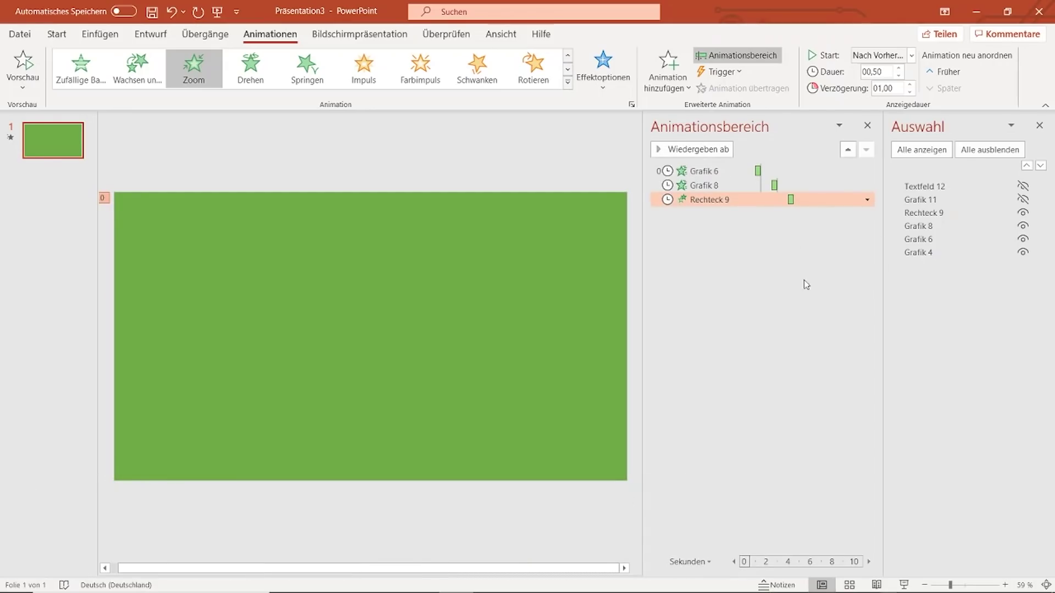
pyautogui.click(1023, 199)
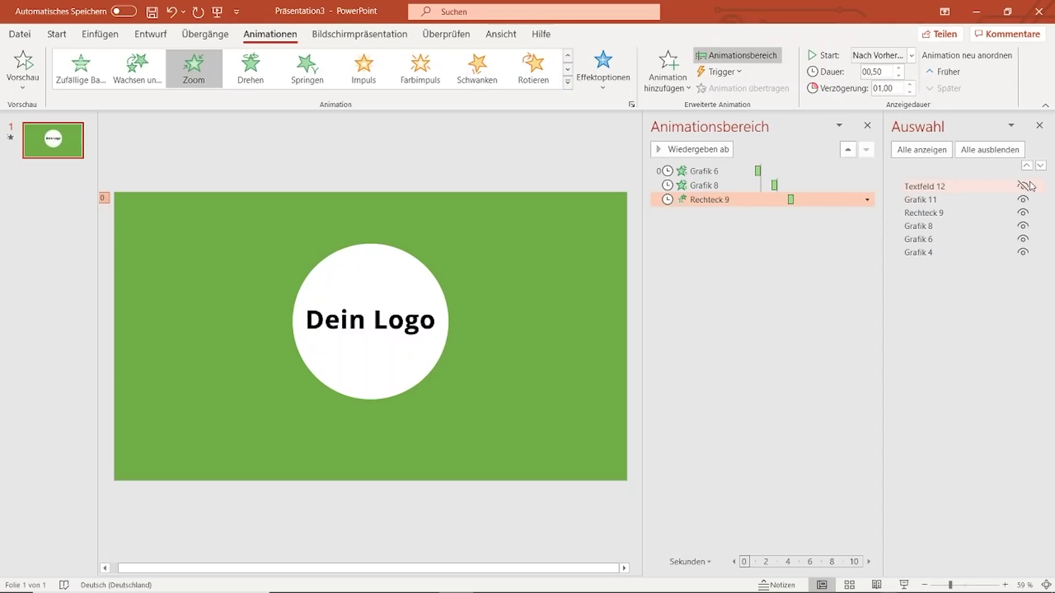
# Give the Dein Logo graphic Grafik 11 an Einfliegen entrance from Weitere Eingangseffekte
pyautogui.click(1024, 186)
pyautogui.click(1024, 187)
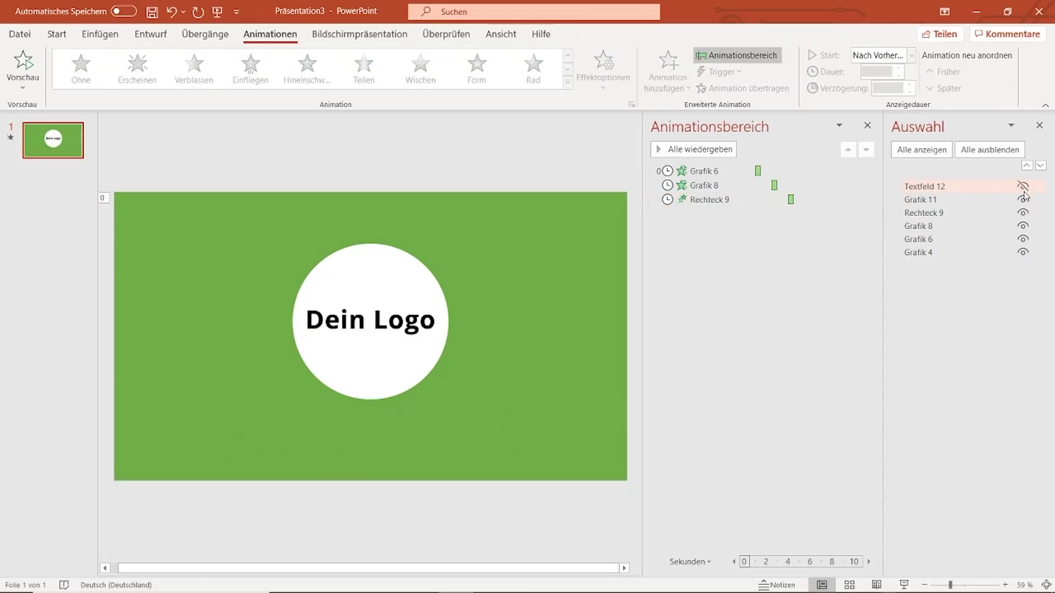
pyautogui.click(1023, 187)
pyautogui.click(956, 202)
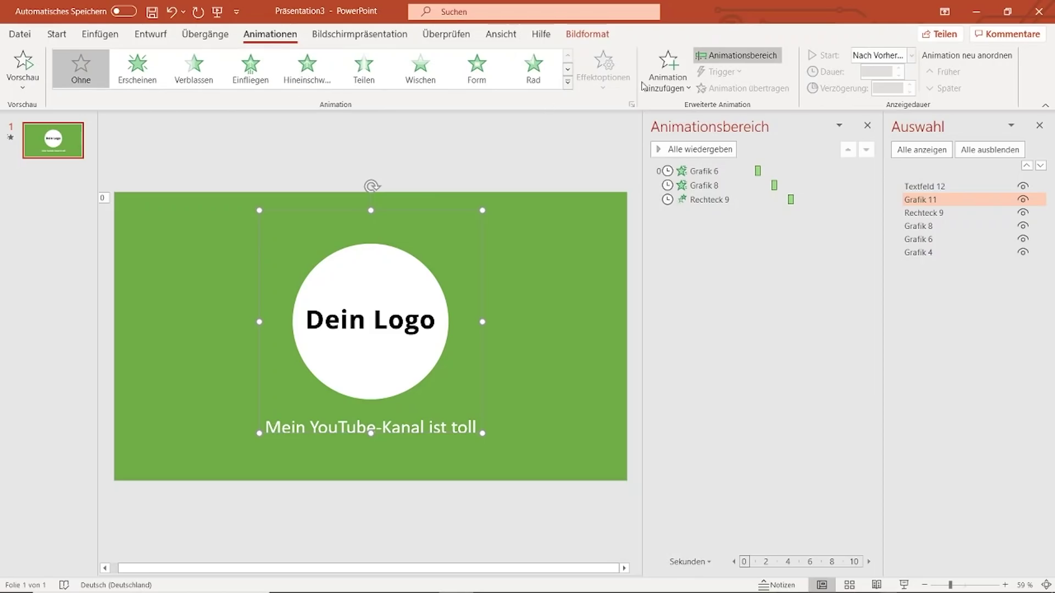
pyautogui.click(666, 77)
pyautogui.click(717, 493)
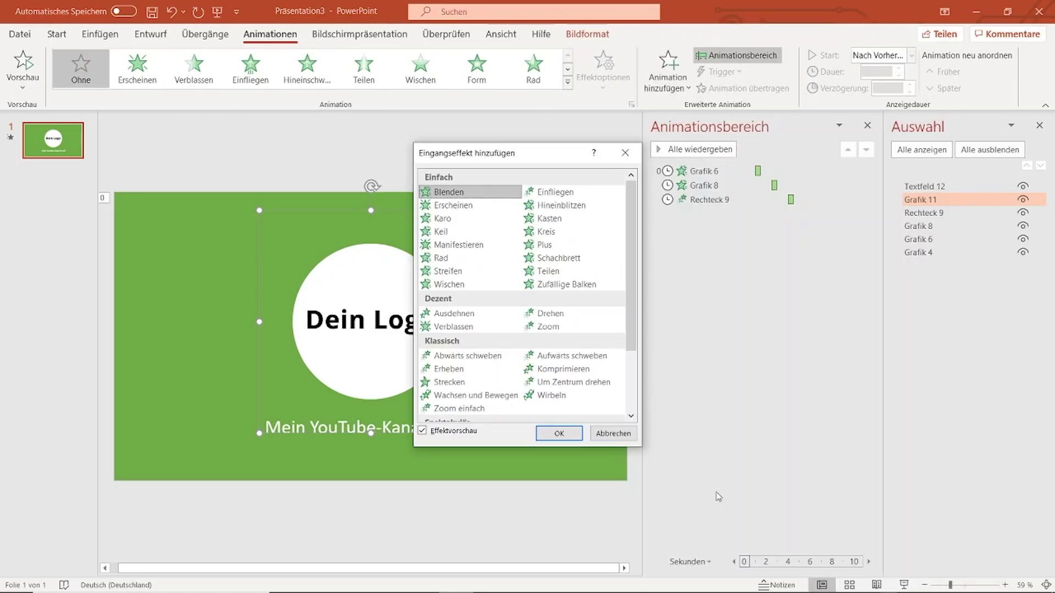
pyautogui.moveTo(488, 157); pyautogui.dragTo(728, 175)
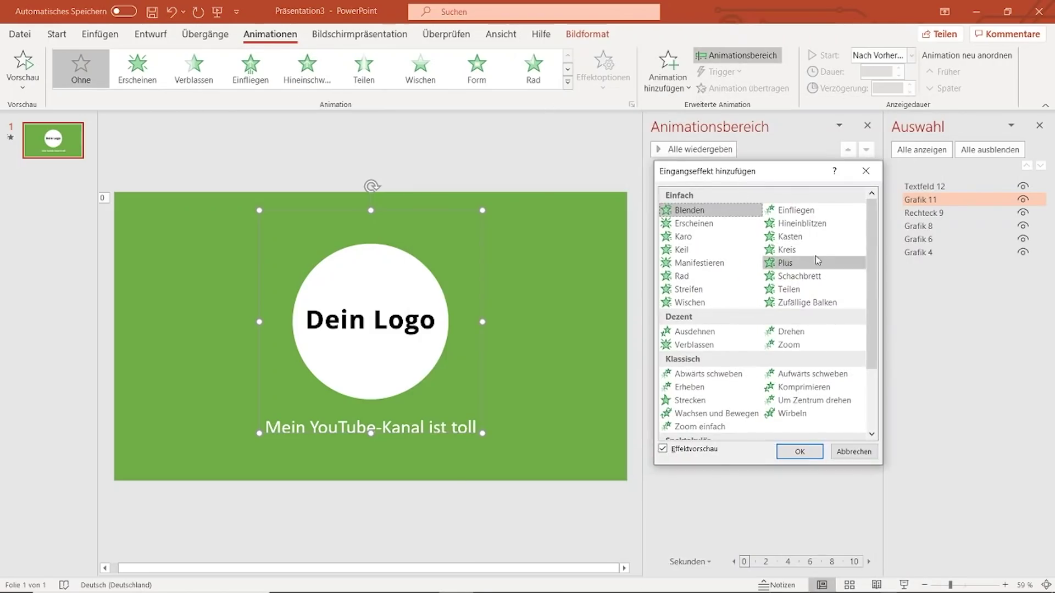
pyautogui.click(808, 213)
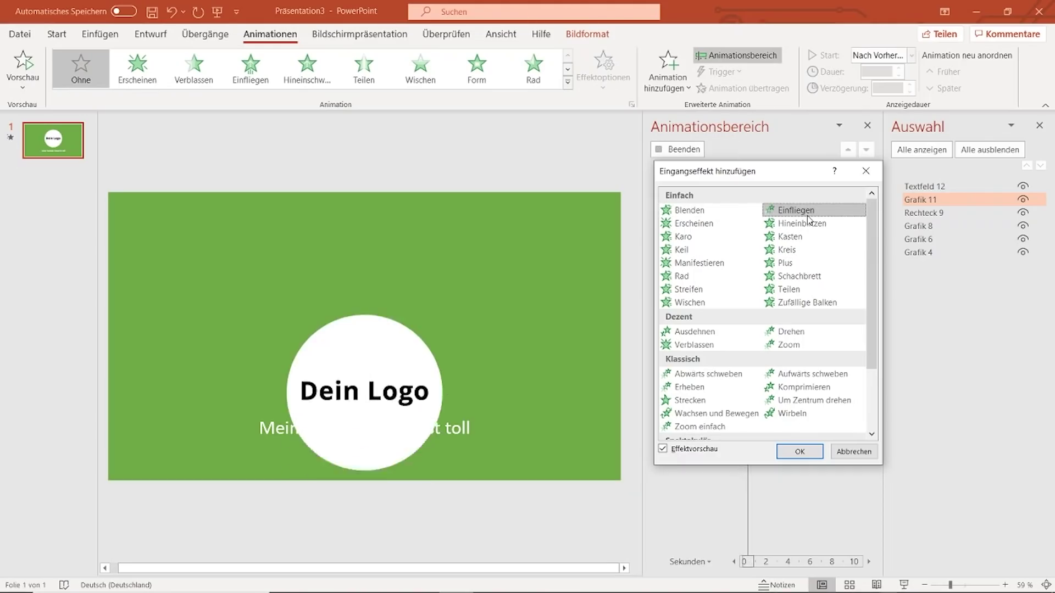
pyautogui.click(800, 451)
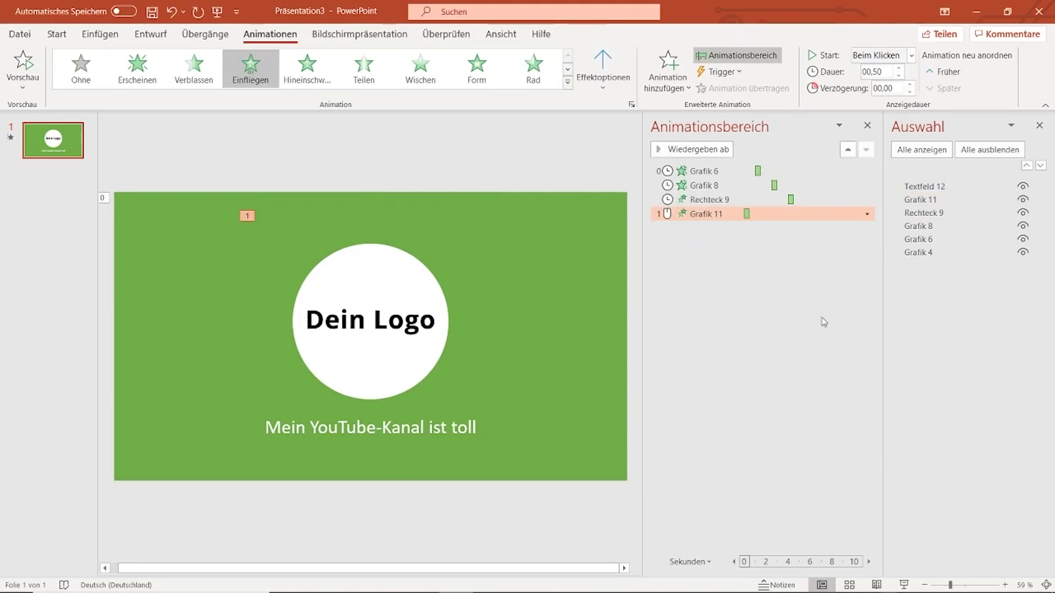
# Make the logo's fly-in start with the previous animation and preview from Rechteck 9
pyautogui.click(867, 214)
pyautogui.click(827, 247)
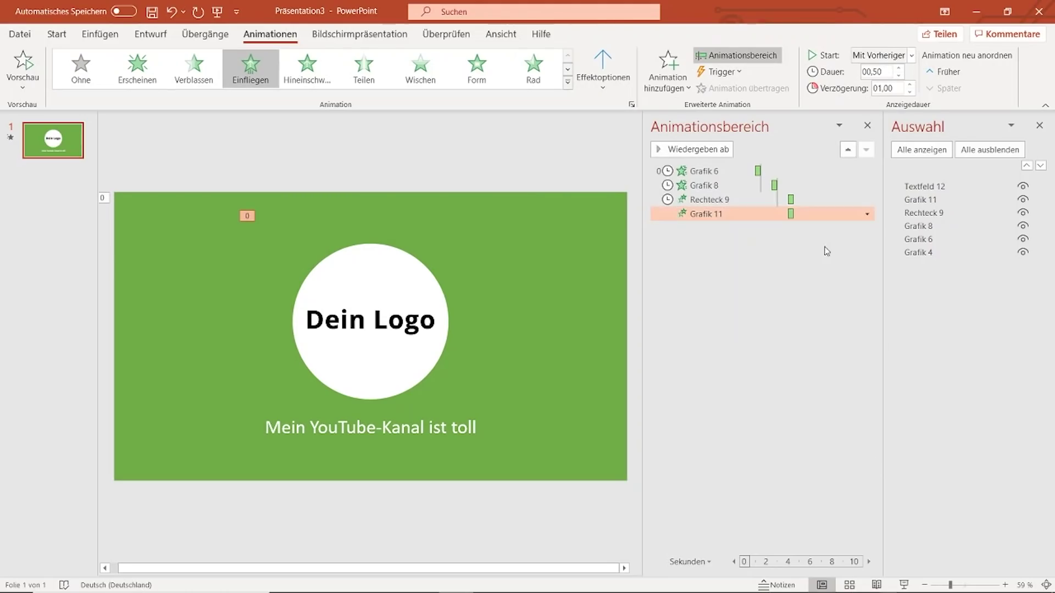
pyautogui.click(770, 199)
pyautogui.click(692, 149)
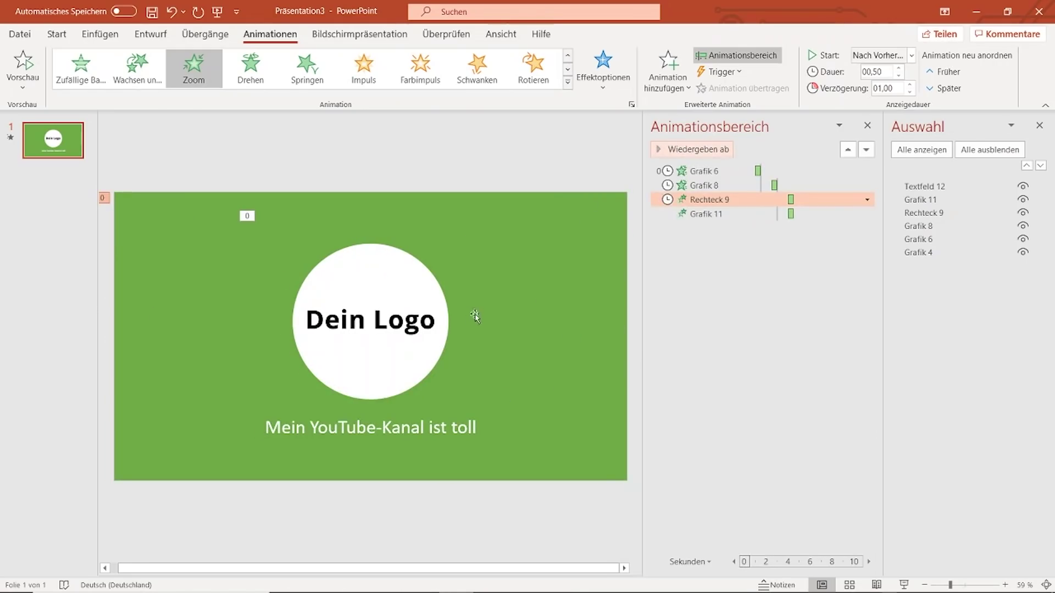
pyautogui.click(996, 187)
pyautogui.click(666, 88)
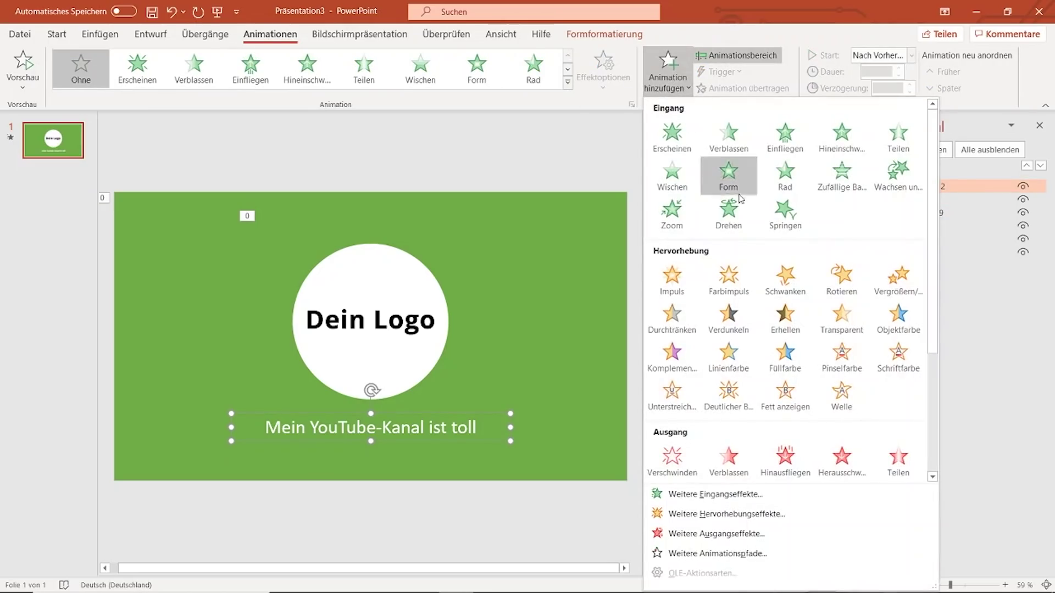
# Give the caption Textfeld 12 an Abwärts schweben entrance that starts after the previous animation
pyautogui.click(724, 496)
pyautogui.moveTo(512, 161); pyautogui.dragTo(796, 193)
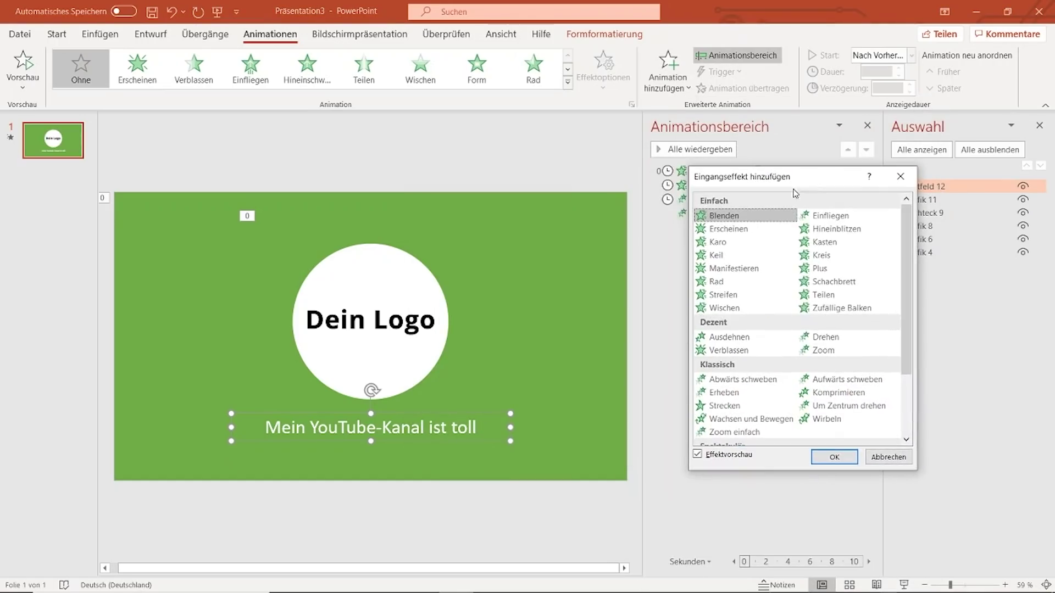
pyautogui.scroll(-3, 807, 345)
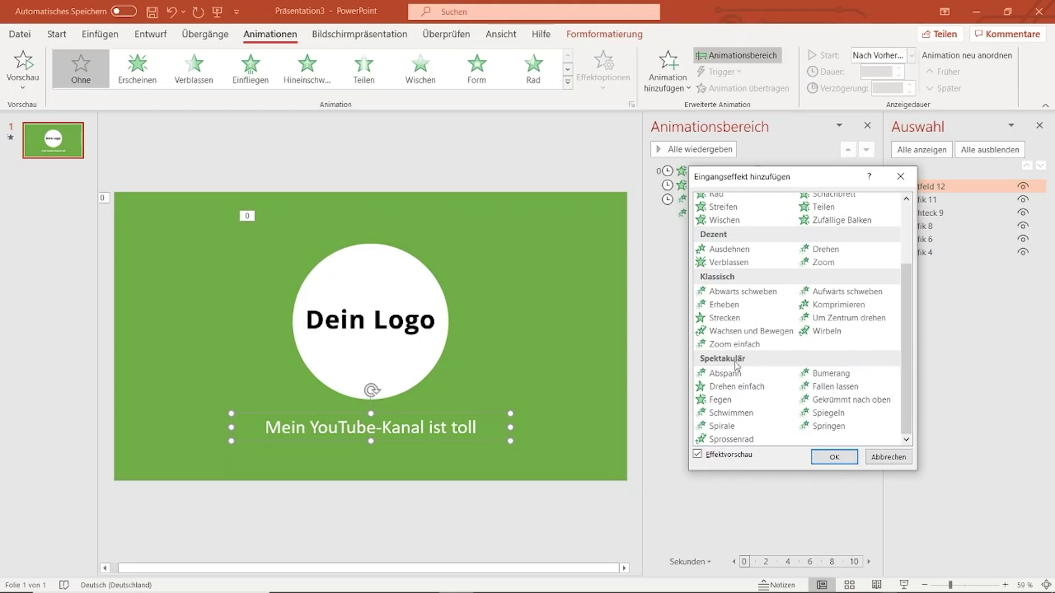
pyautogui.click(757, 292)
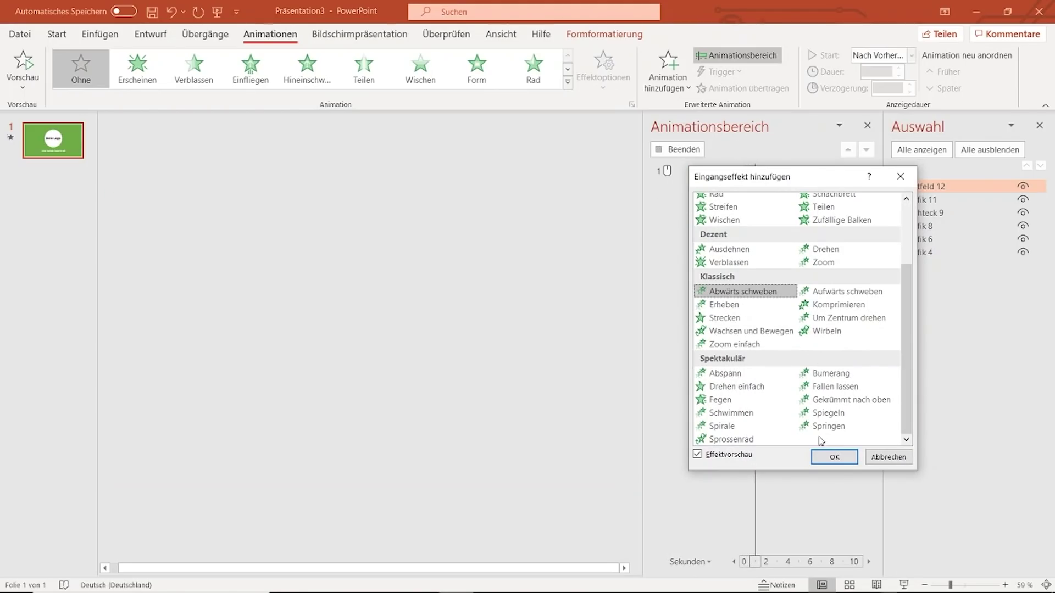
pyautogui.click(834, 457)
pyautogui.click(866, 229)
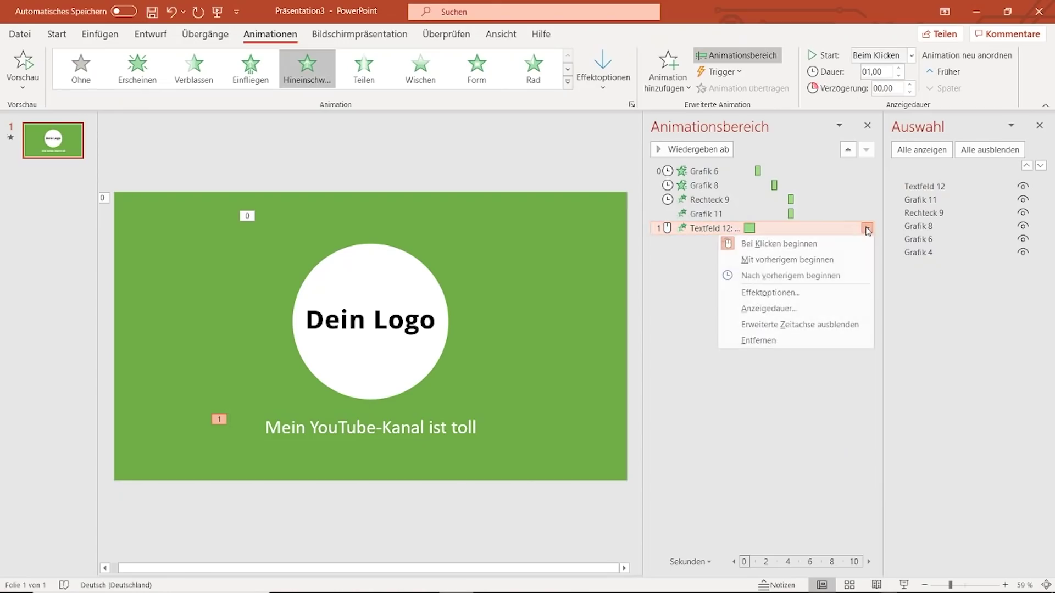
pyautogui.click(824, 276)
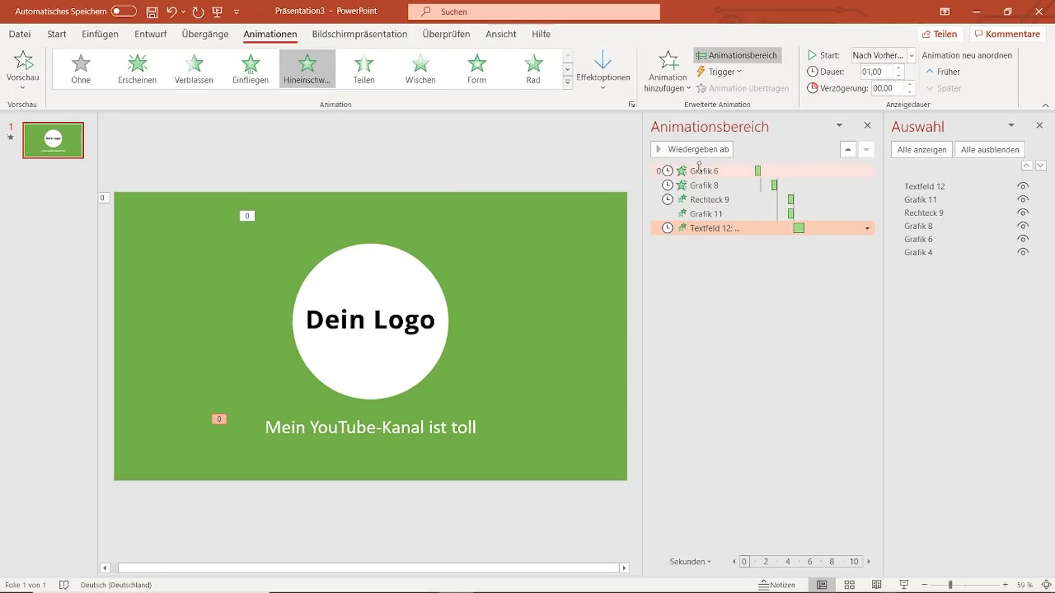
pyautogui.click(445, 179)
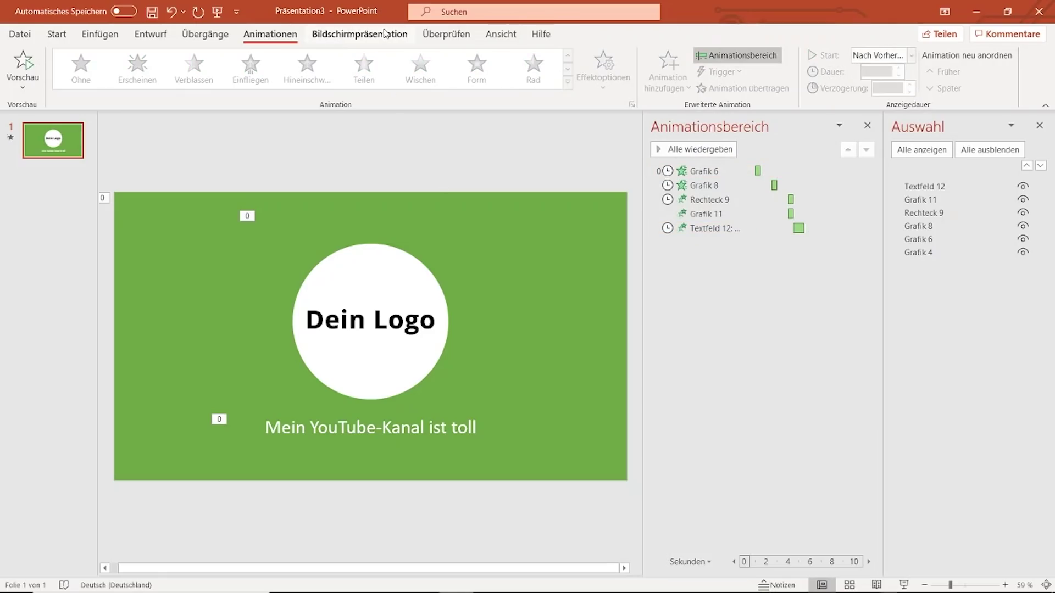
pyautogui.click(359, 34)
pyautogui.click(30, 80)
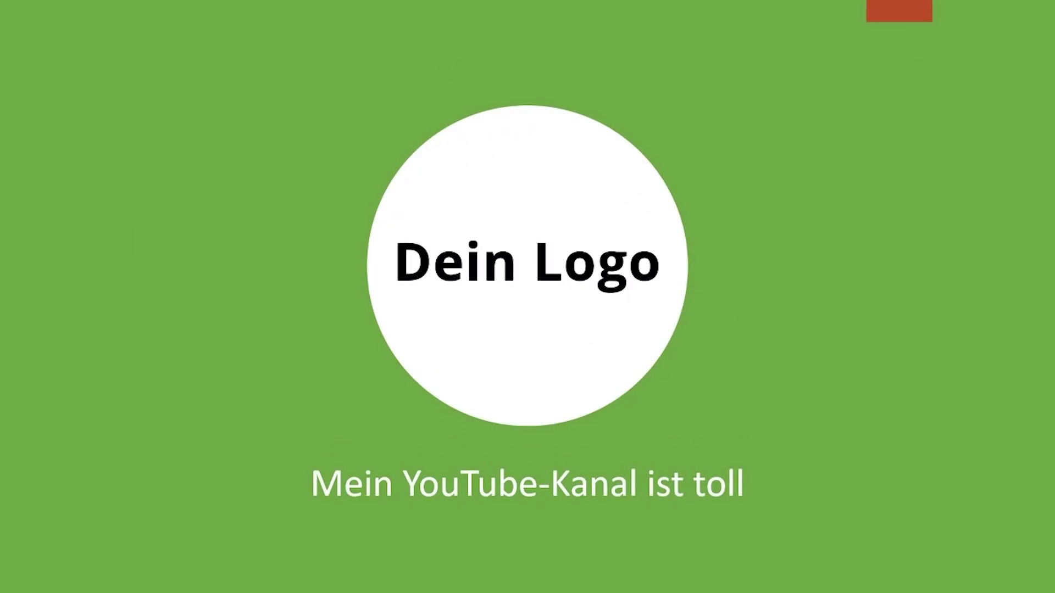
pyautogui.press('Escape')
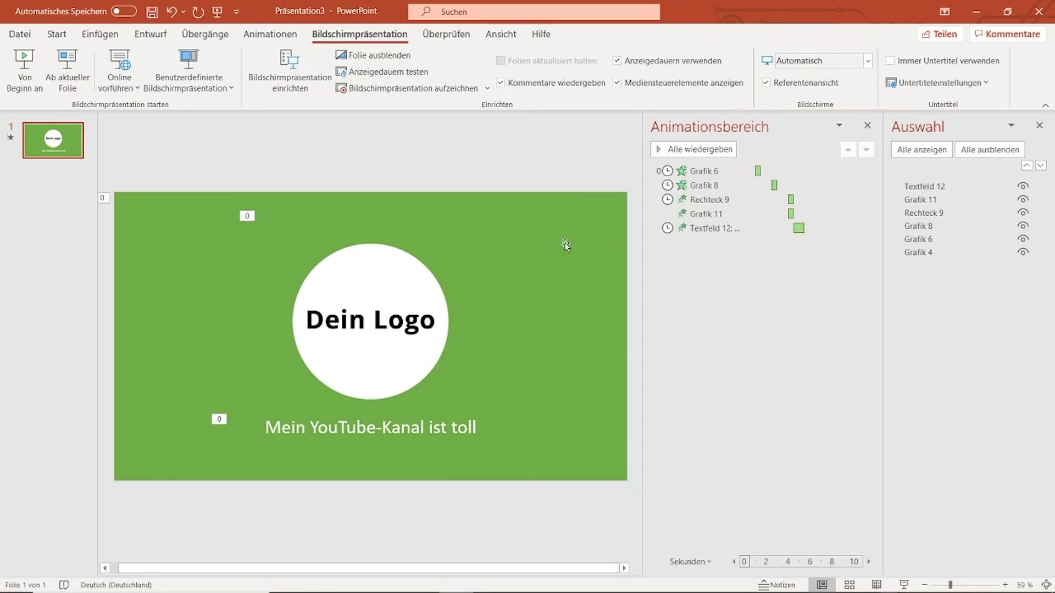
pyautogui.click(56, 34)
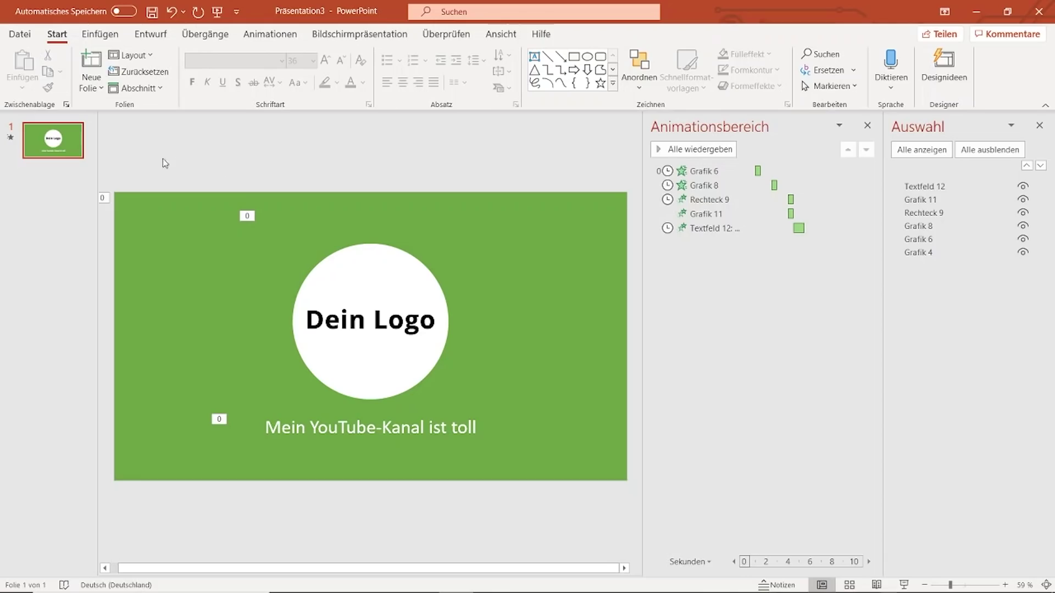
# Export the presentation as an MPEG-4 video 'YouTube Intro.mp4' saved in the Videos folder
pyautogui.click(22, 35)
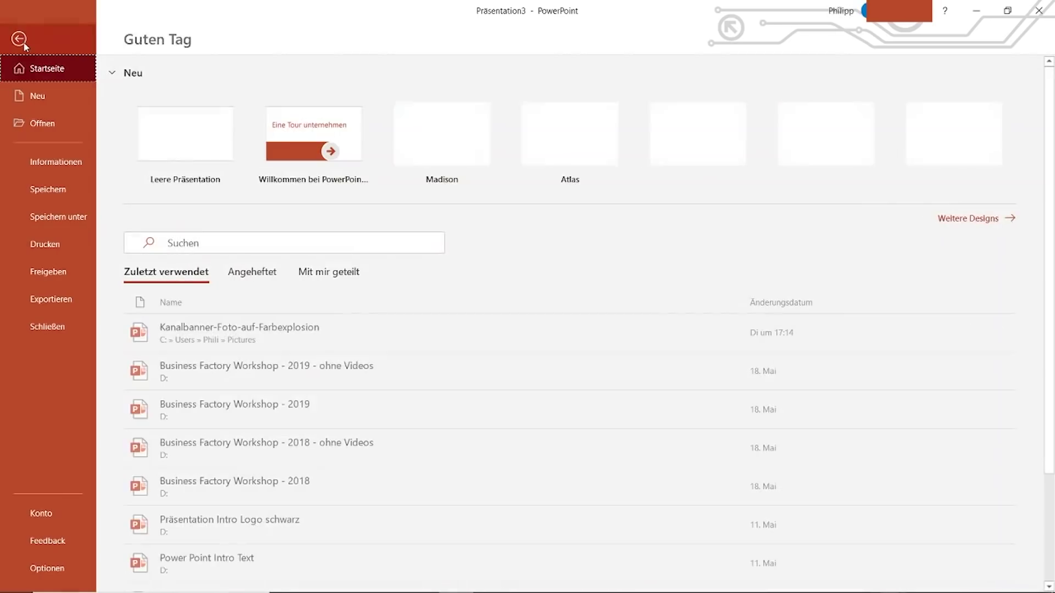
pyautogui.click(55, 299)
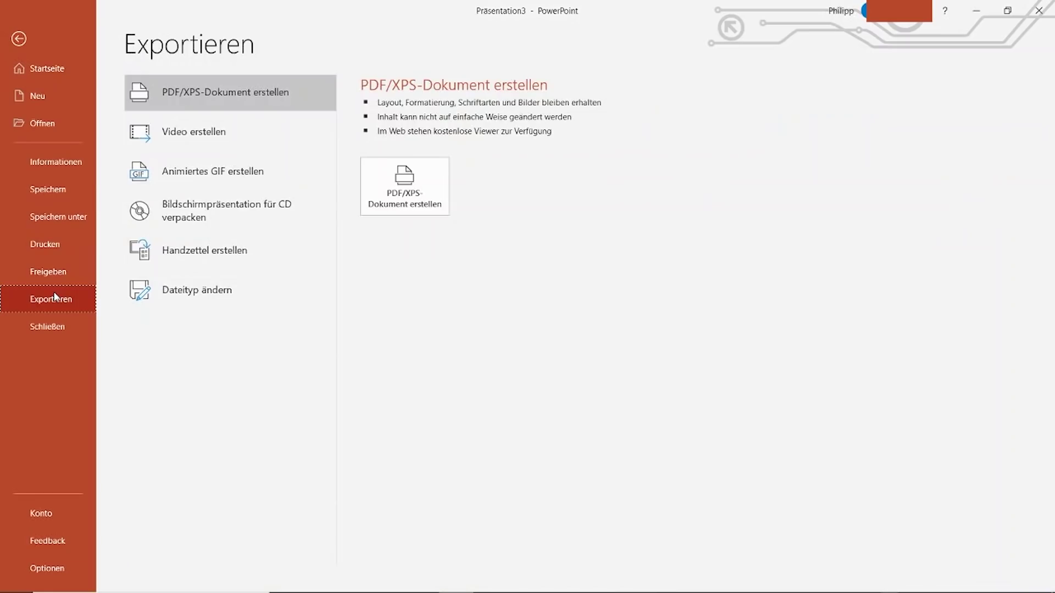
pyautogui.click(236, 137)
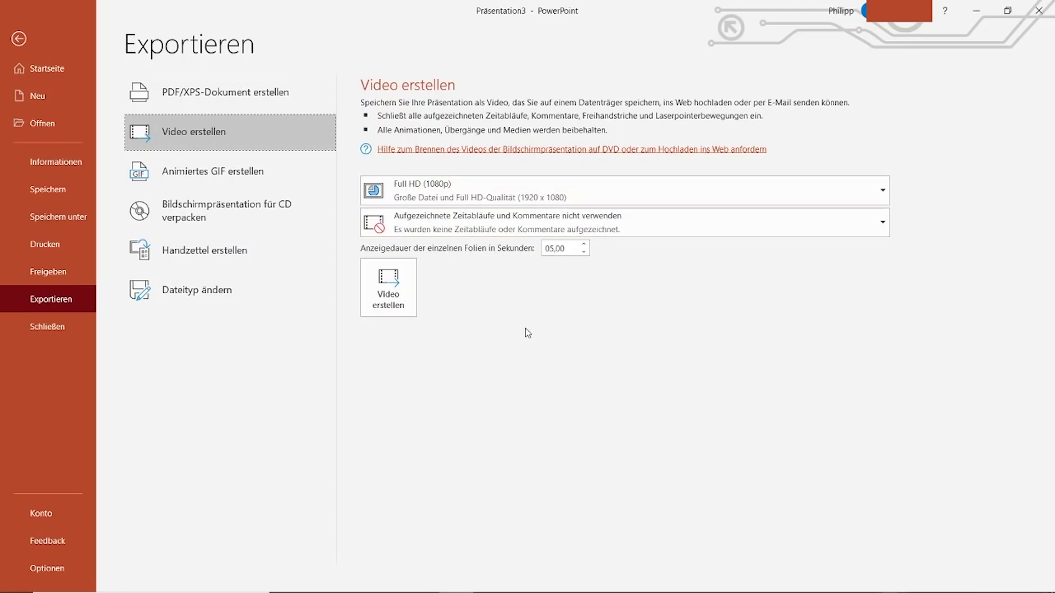
pyautogui.click(410, 294)
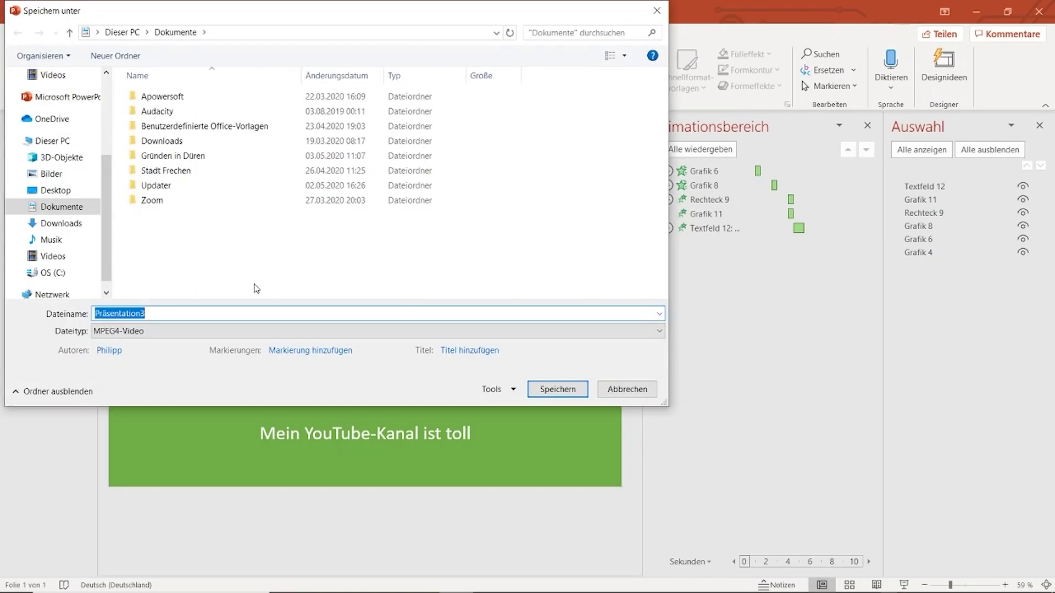
pyautogui.click(53, 256)
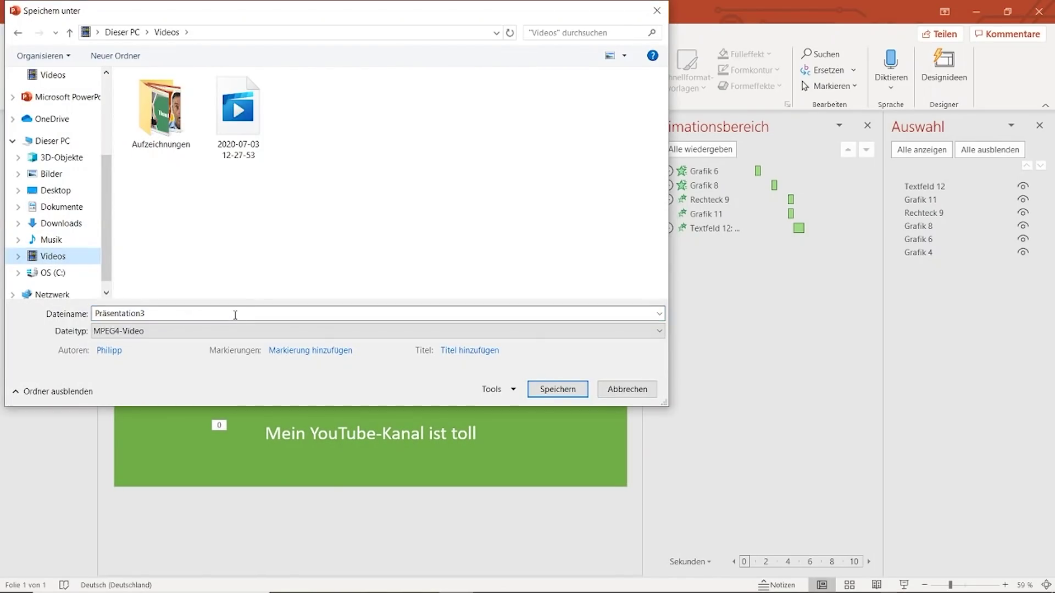
pyautogui.doubleClick(237, 314)
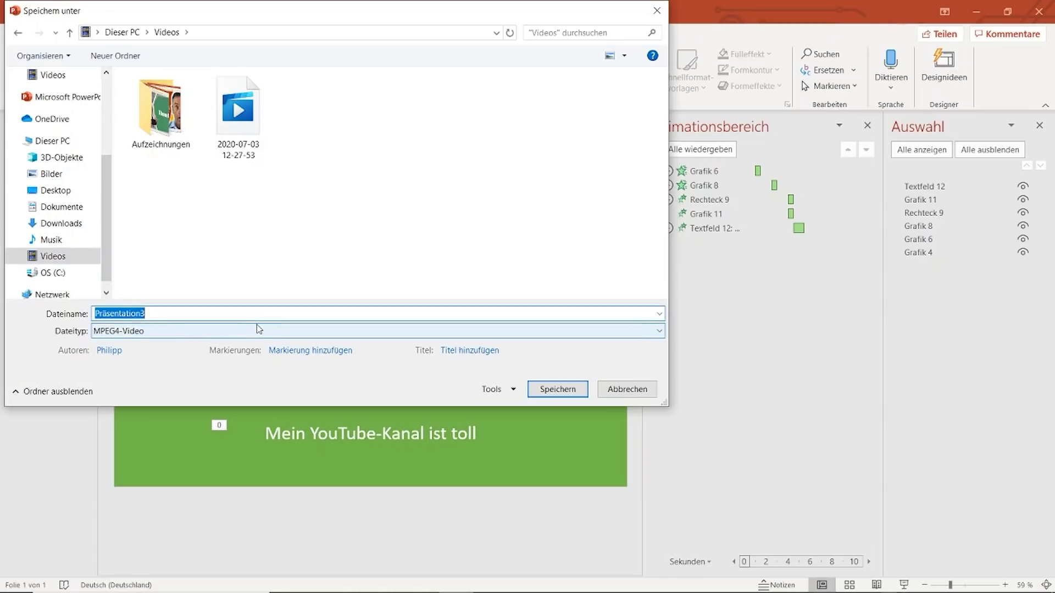
pyautogui.write('YouTuv')
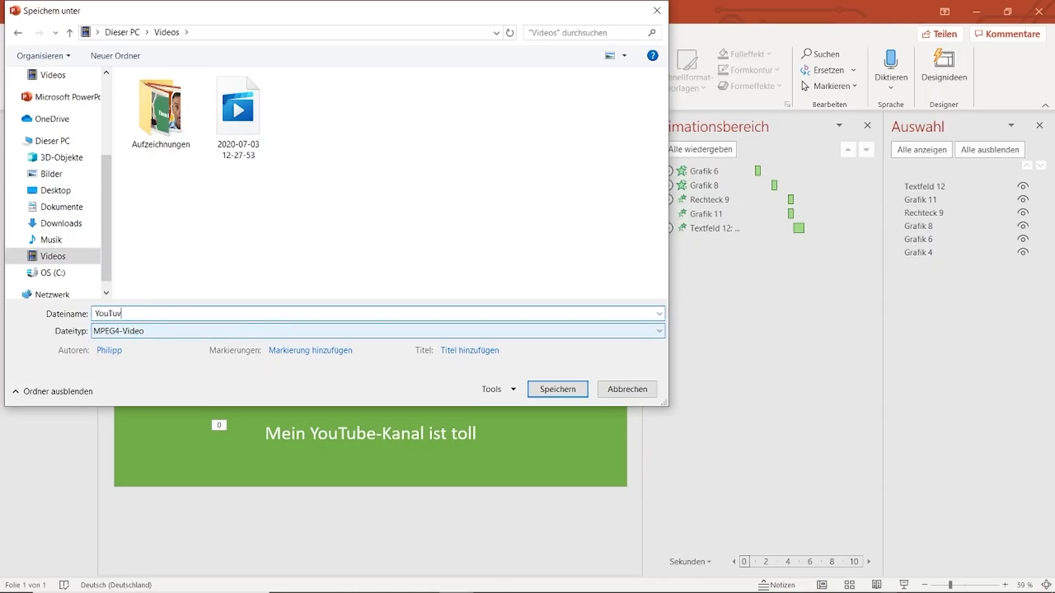
pyautogui.press('BackSpace')
pyautogui.write('be Intro')
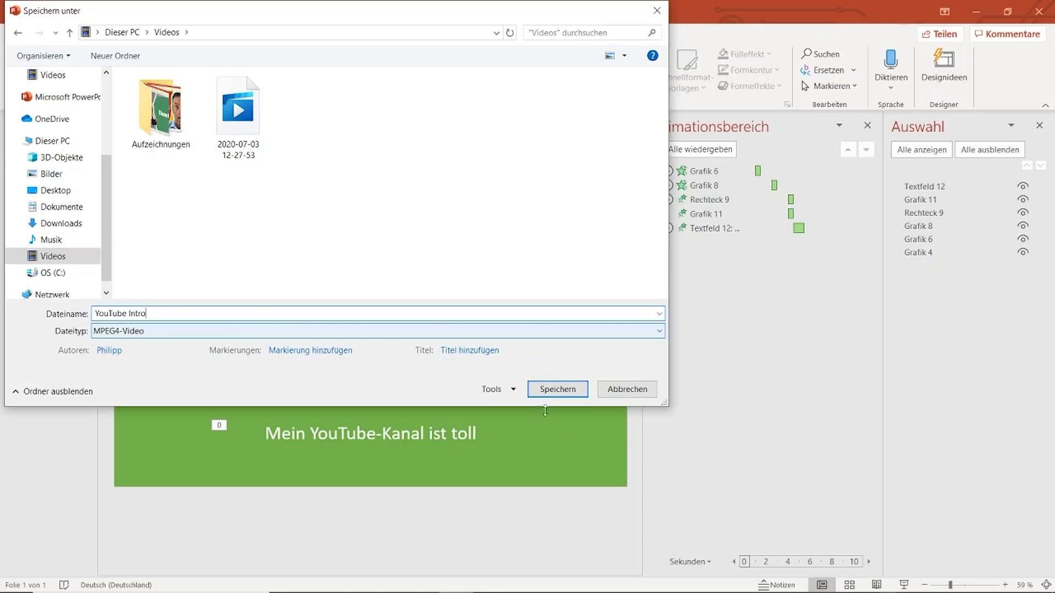
pyautogui.click(556, 391)
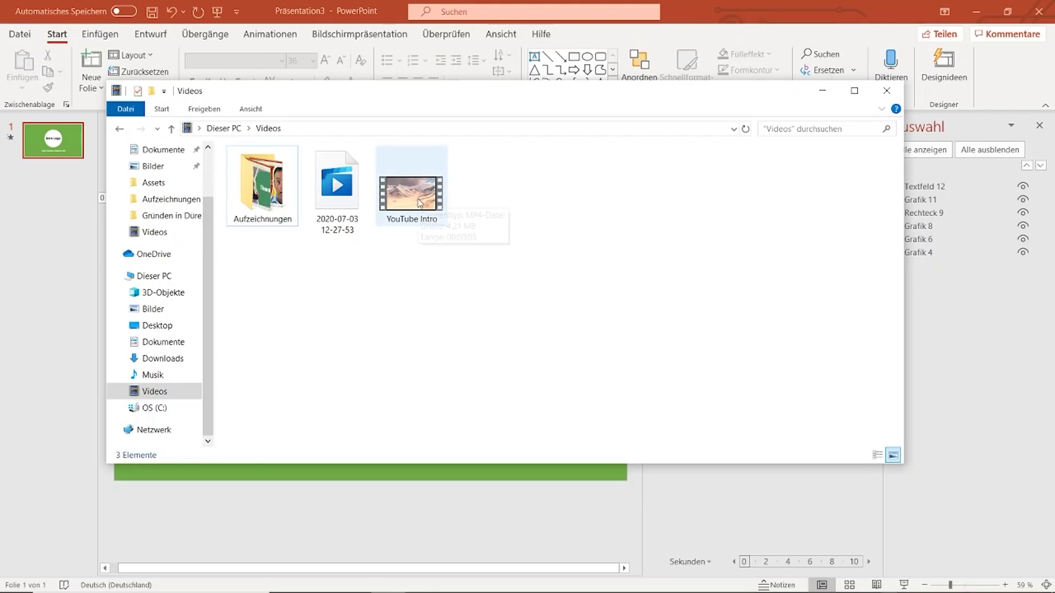
# Play the exported 'YouTube Intro' video from the Videos folder in Filme & TV
pyautogui.doubleClick(421, 198)
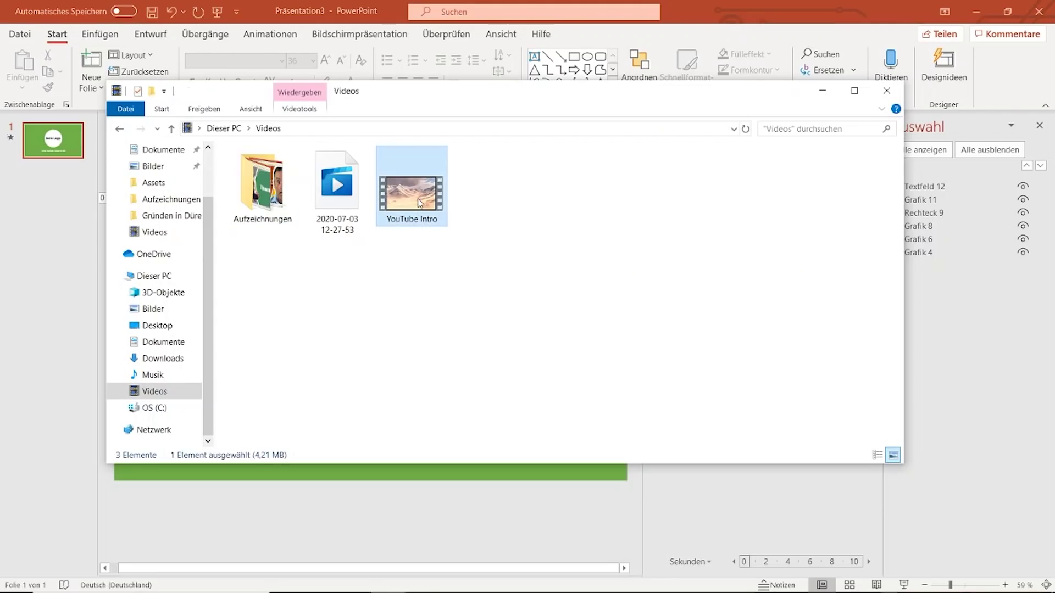